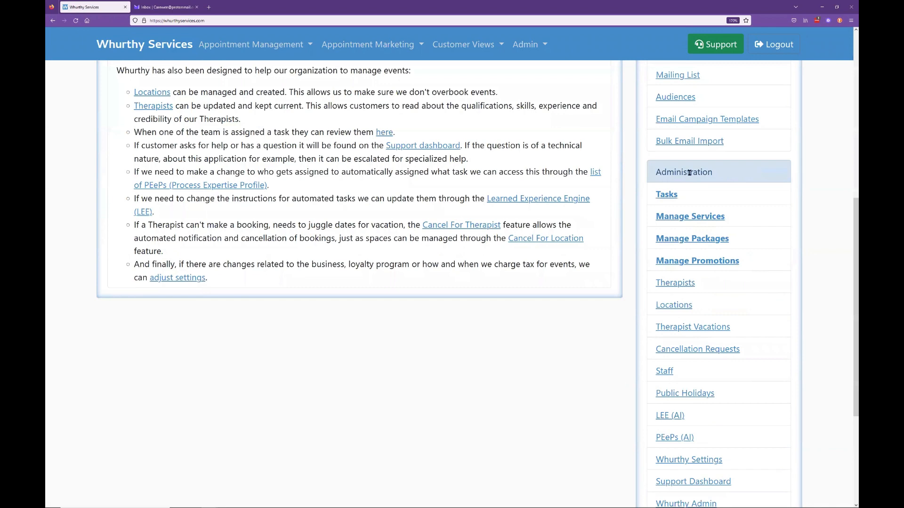
Open the Downtown - Sunrise location from the administration locations and start its Cancel For Location form
scroll(691, 173, "down", 1)
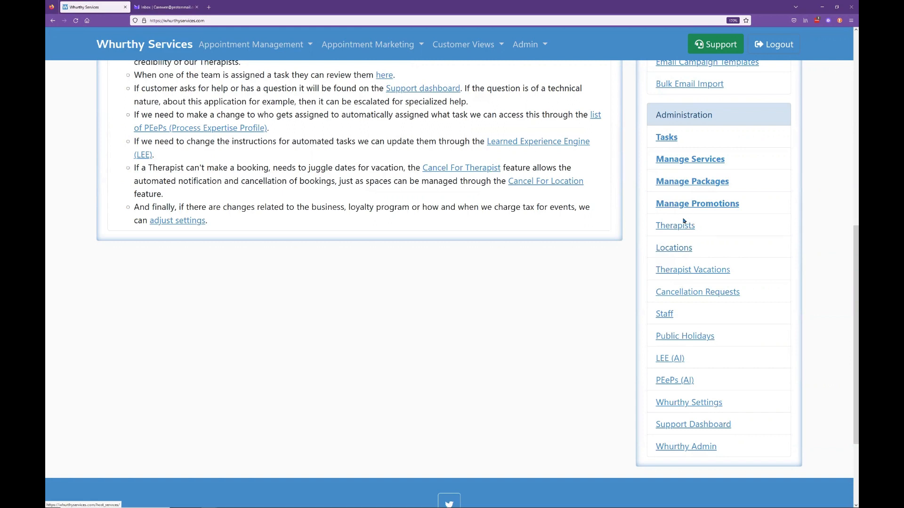
left_click(682, 249)
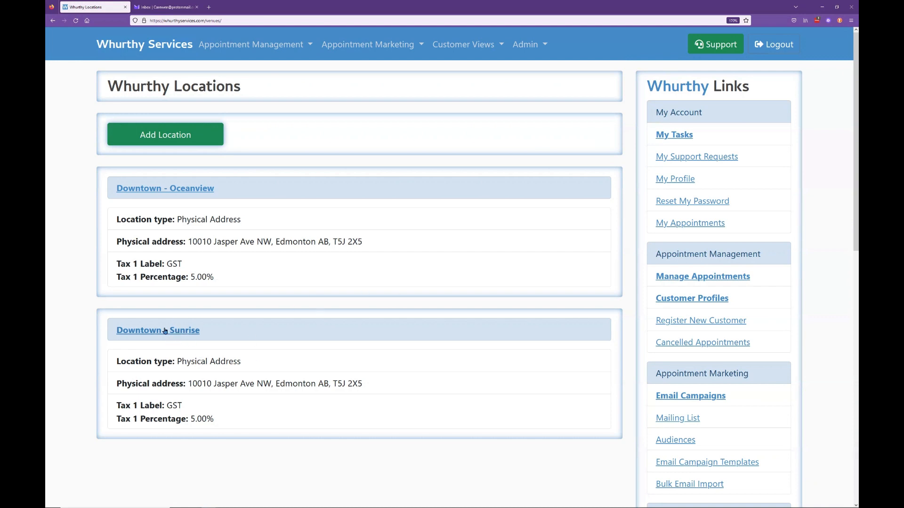
left_click(186, 331)
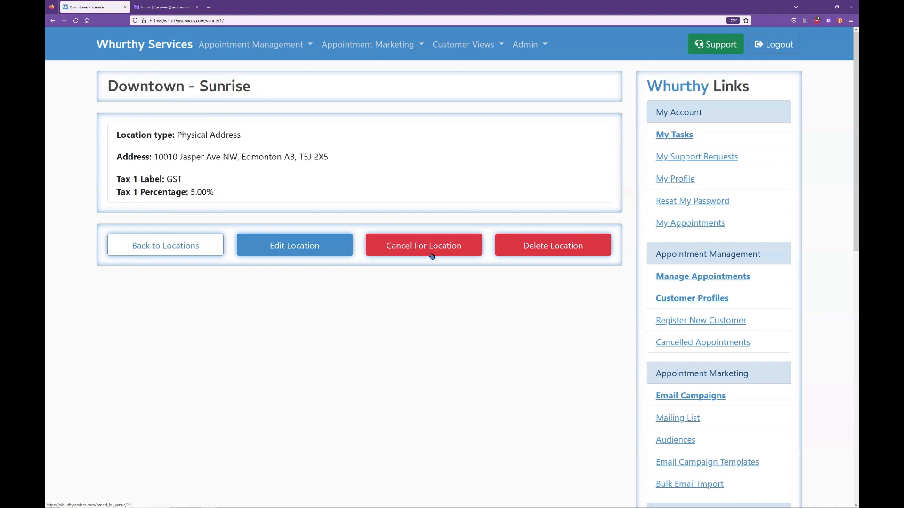
left_click(469, 248)
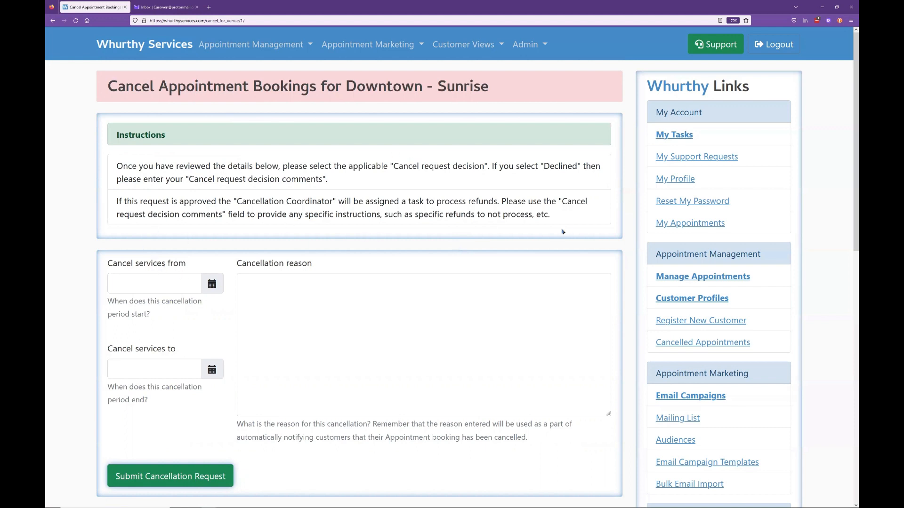
Read the cancellation form's instructions and examine its cancellation period start and end fields
left_click_drag(561, 232, 335, 165)
left_click(403, 185)
left_click_drag(559, 220, 297, 137)
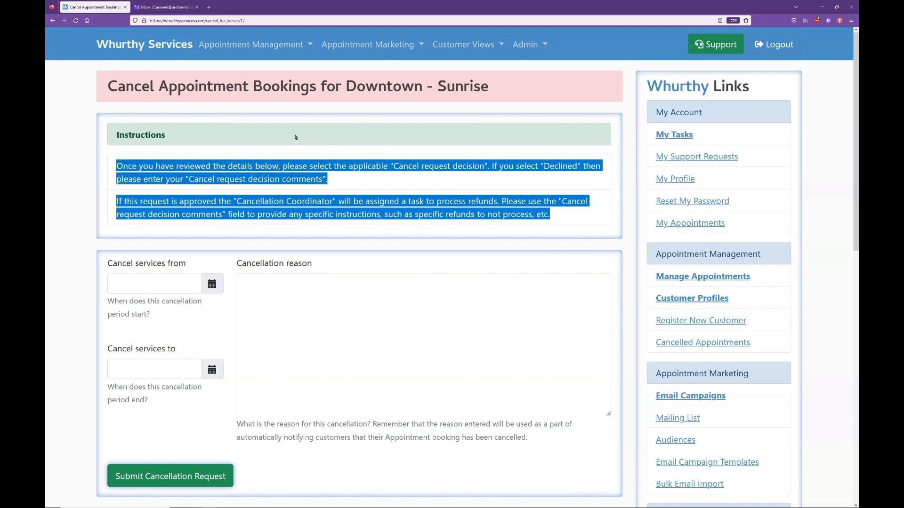
left_click(301, 153)
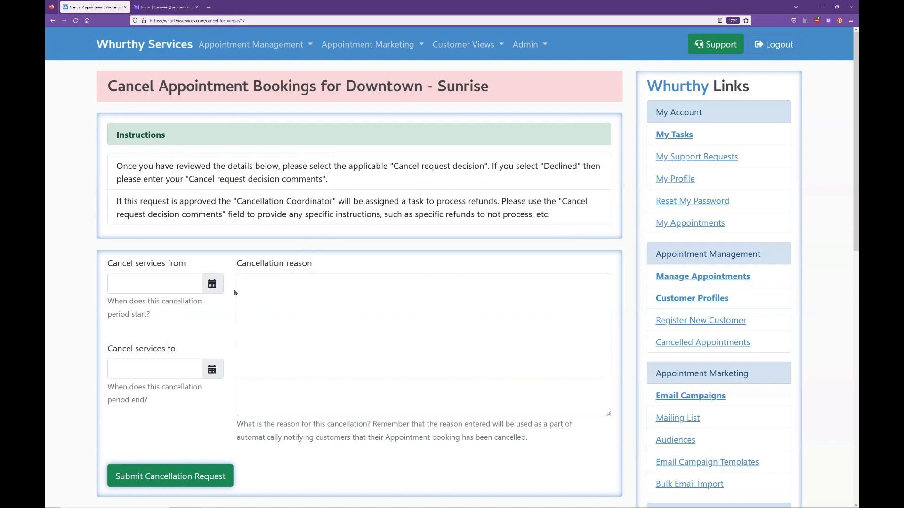
scroll(390, 324, "down", 1)
scroll(304, 262, "down", 2)
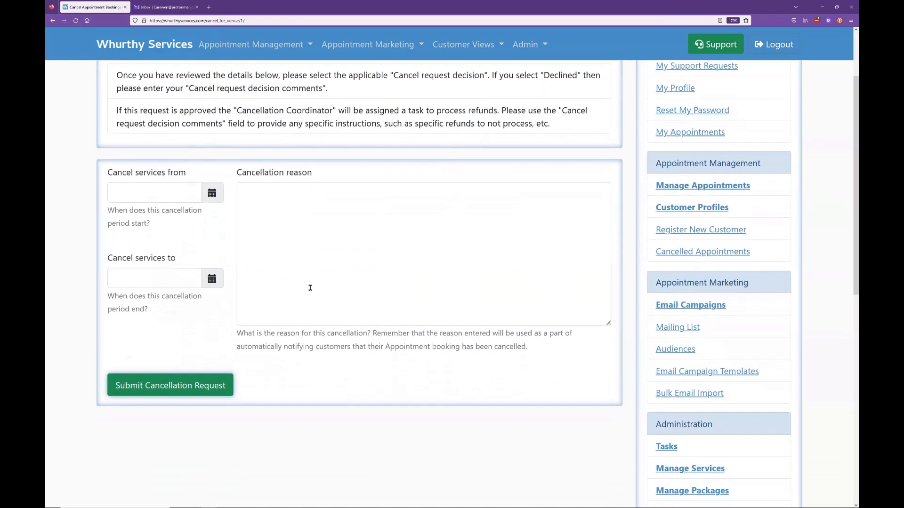
left_click_drag(193, 147, 125, 147)
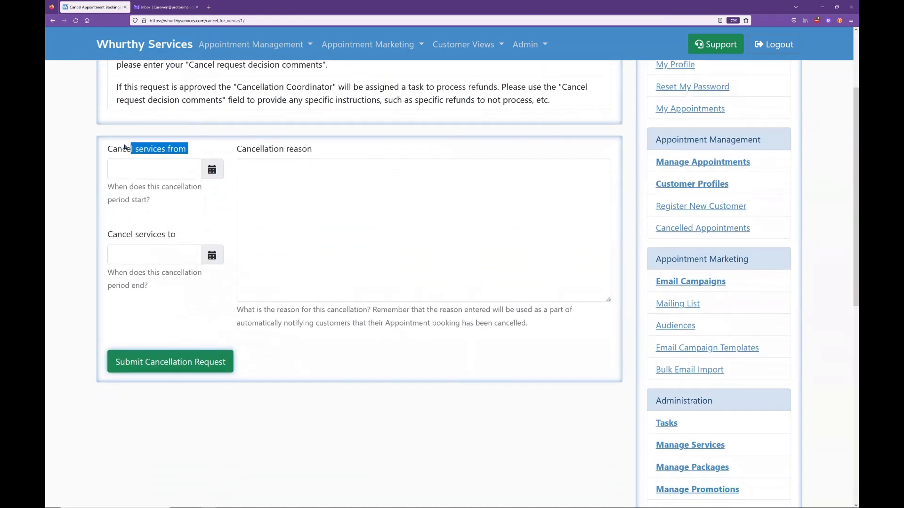
left_click(184, 205)
left_click_drag(189, 232, 106, 235)
Set the cancellation period to run from 2022-12-21 to 2022-12-22
left_click(143, 254)
left_click(305, 206)
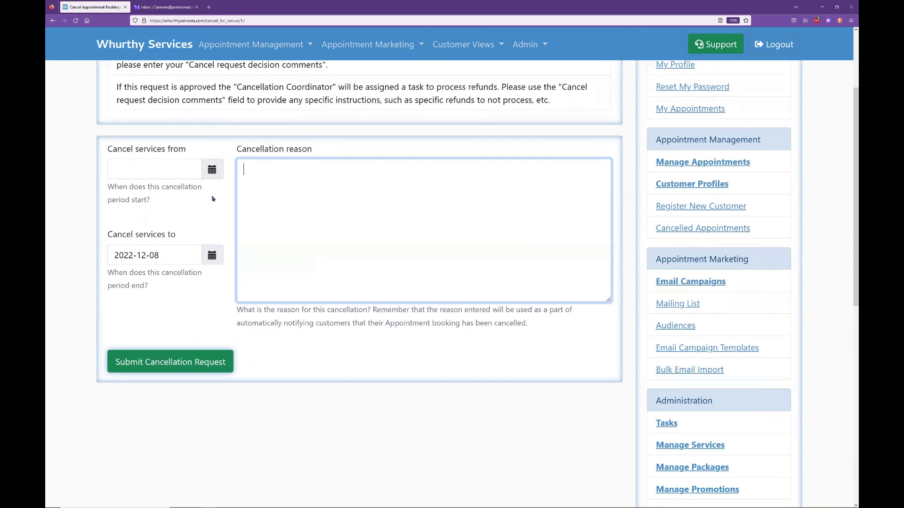
left_click(214, 175)
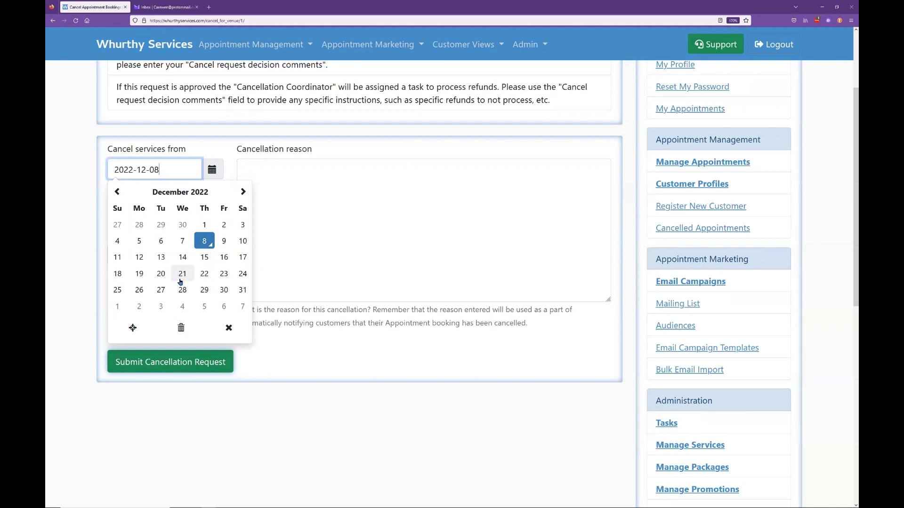
left_click(182, 274)
left_click(208, 255)
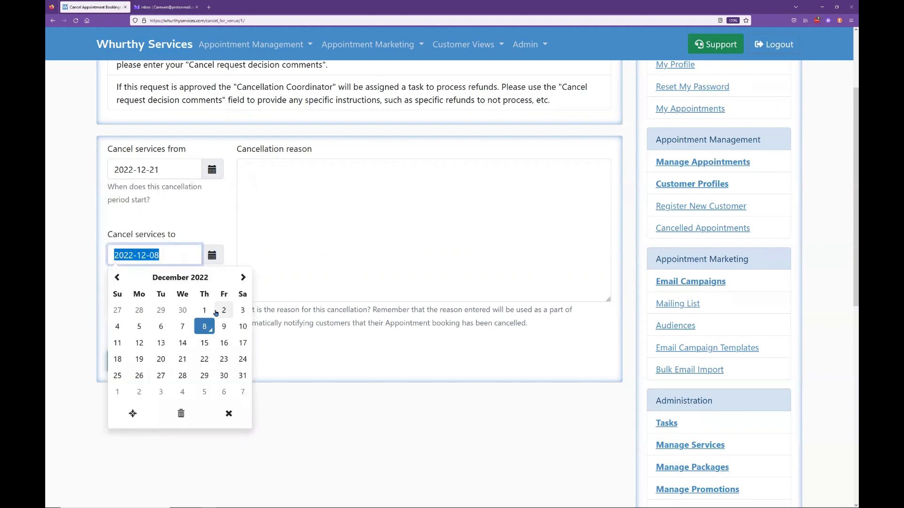
left_click(204, 359)
Enter "Testing Dec 21-22: Downtown - Sunrise location" as the cancellation reason
left_click(314, 240)
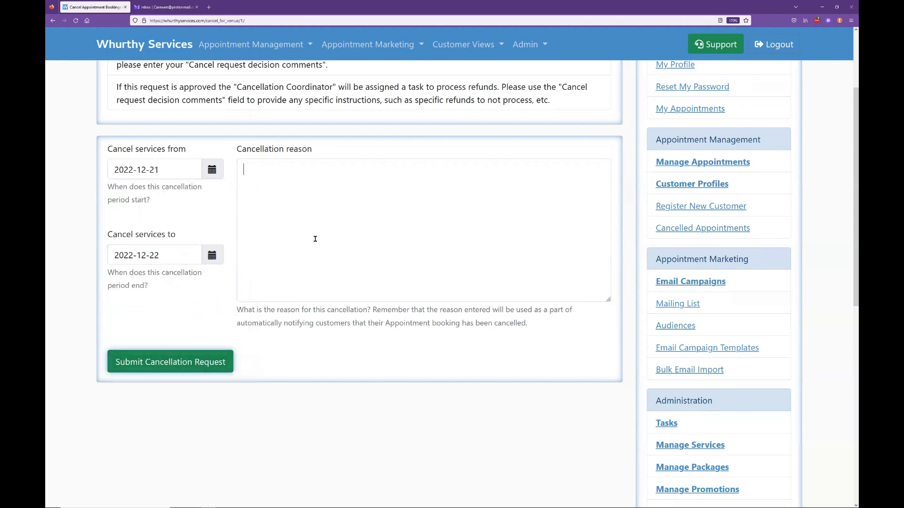
type("Testing ")
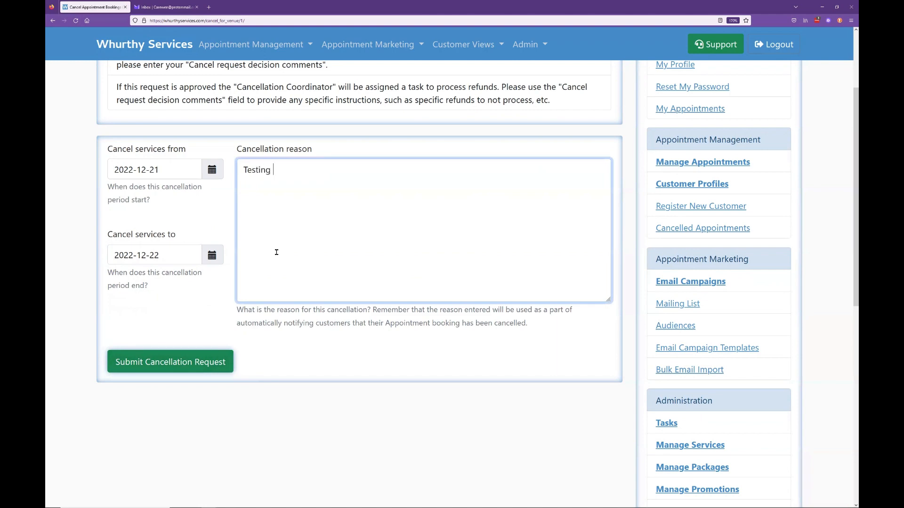
type("Dec 21-22")
scroll(449, 191, "up", 3)
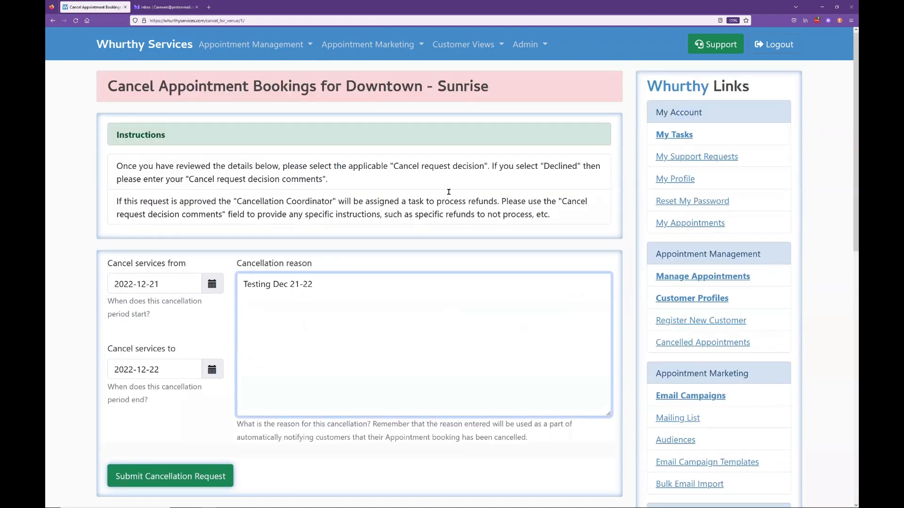
type(": Downtown - Sunrise location")
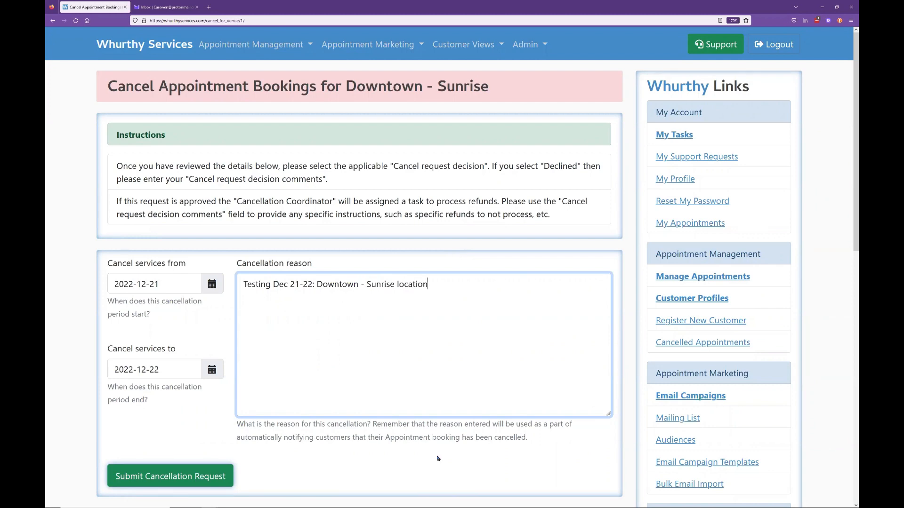
Check the entered cancellation reason and submit the cancellation request for Downtown - Sunrise
scroll(539, 383, "down", 3)
scroll(551, 343, "up", 1)
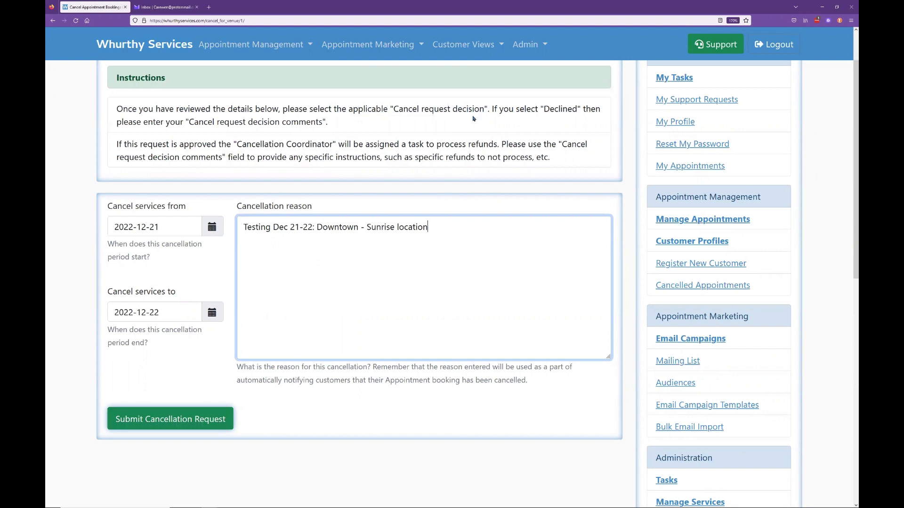
left_click_drag(429, 228, 172, 222)
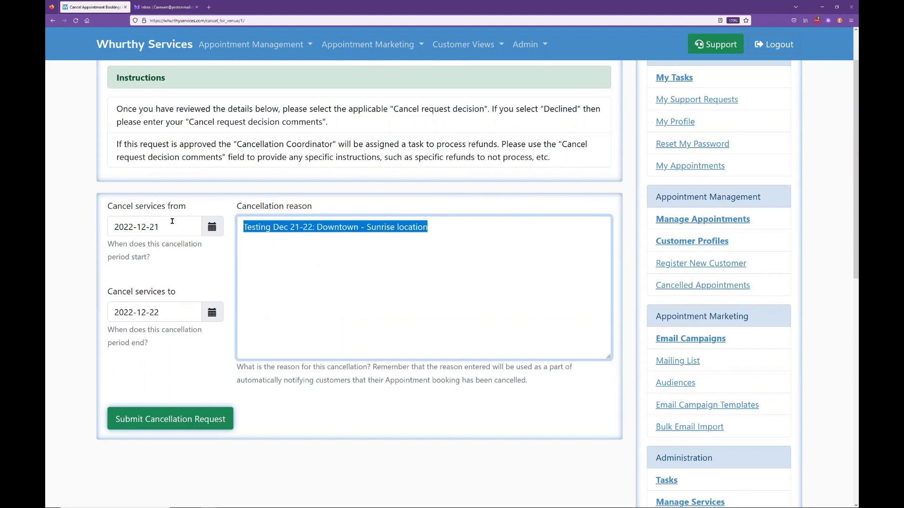
left_click(298, 262)
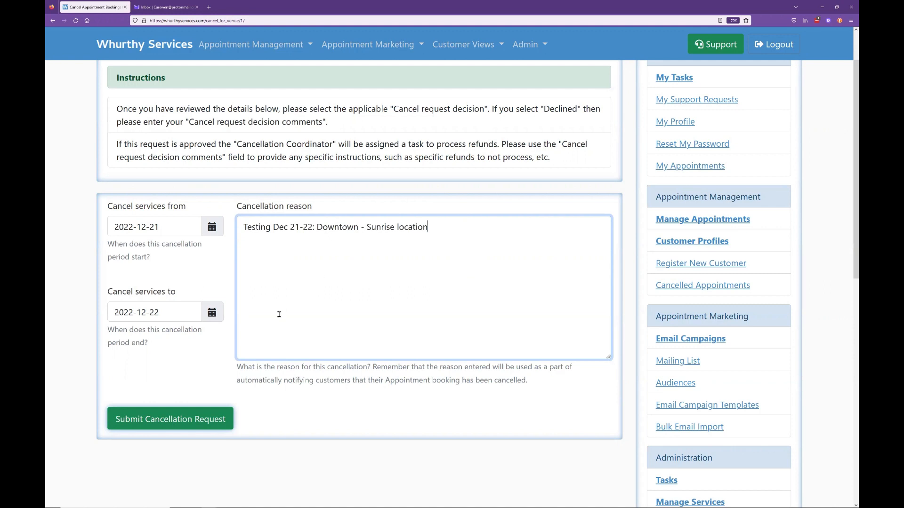
left_click(206, 427)
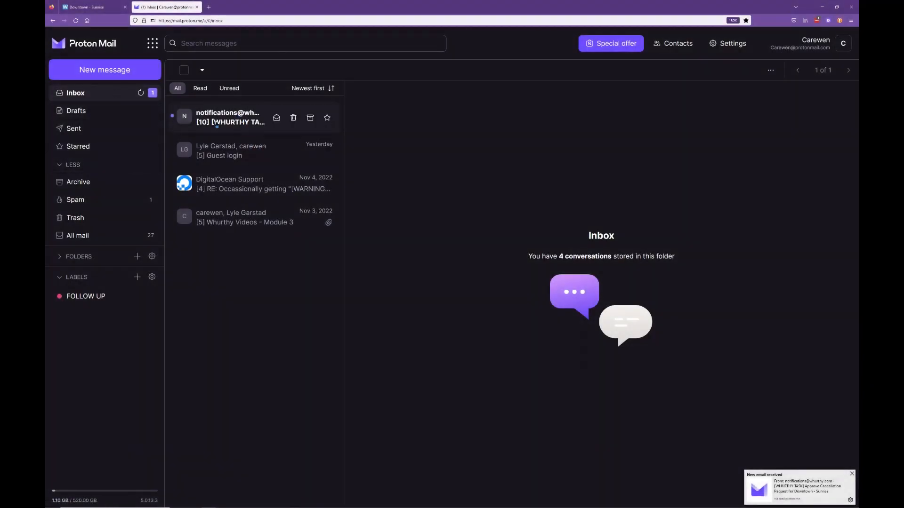
In the Proton Mail inbox, read the Downtown - Sunrise cancellation approval notification and open its linked task
left_click(243, 124)
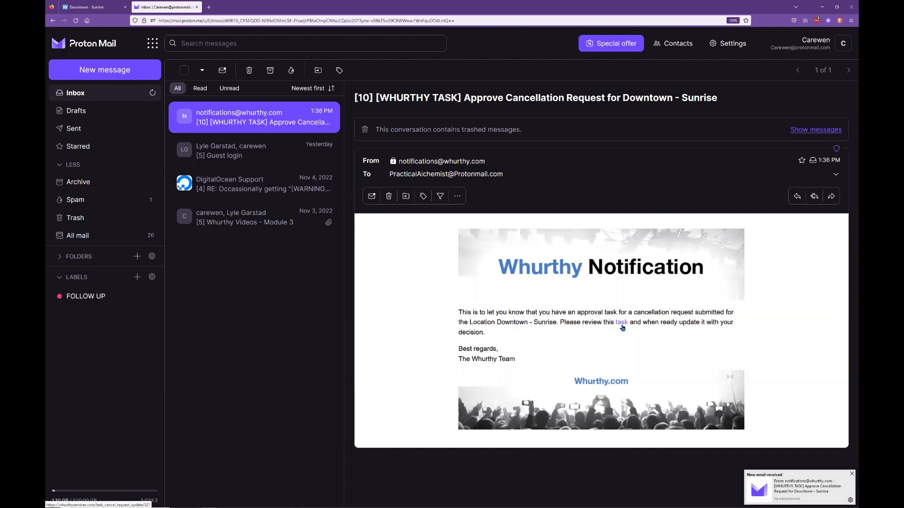
left_click_drag(574, 313, 638, 313)
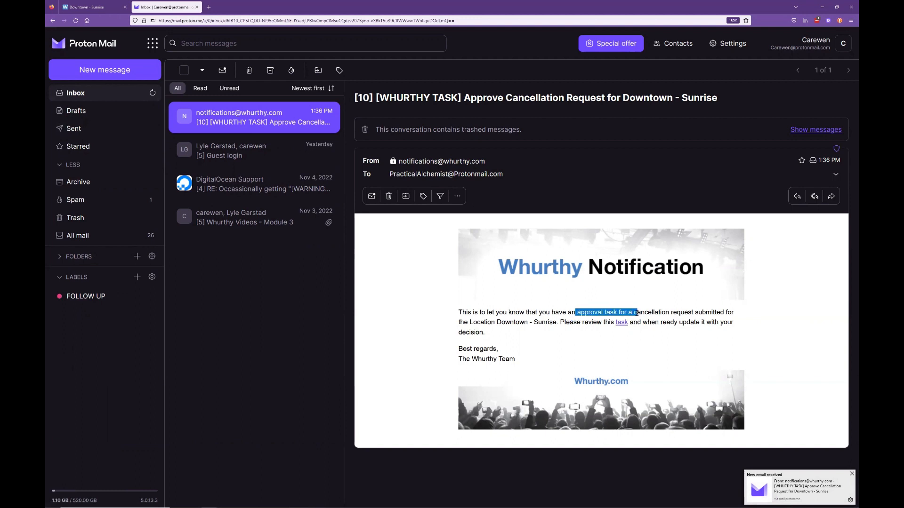
left_click(642, 312)
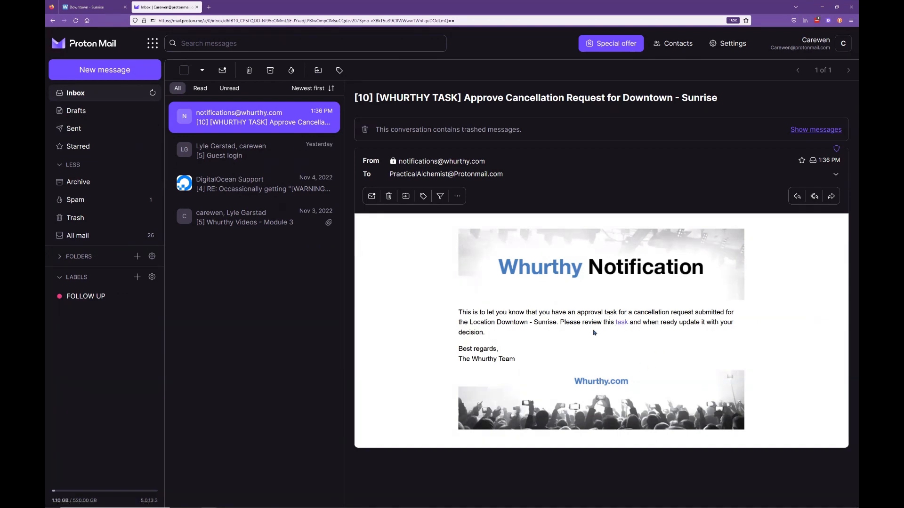
left_click(621, 323)
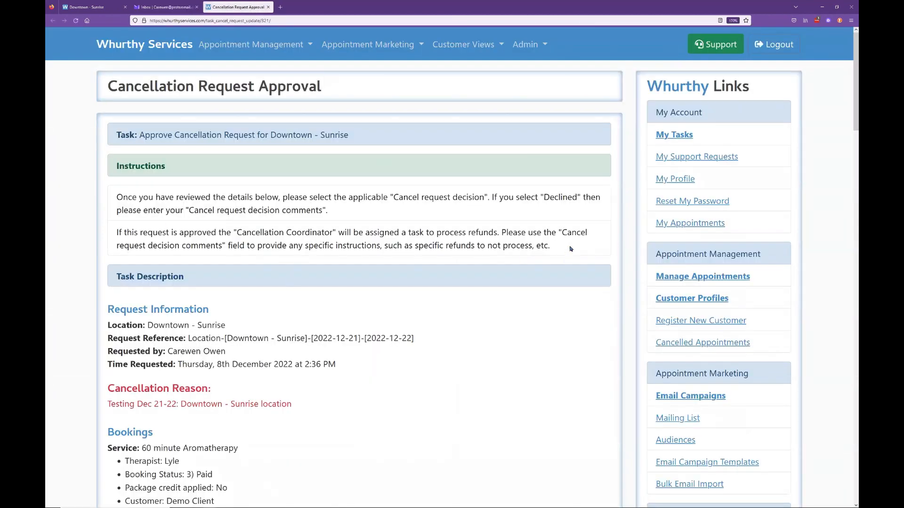
Read the approval task's instructions on the cancel request decision, decision comments and Cancellation Coordinator refunds
left_click_drag(570, 249, 214, 198)
left_click(243, 241)
scroll(575, 257, "down", 3)
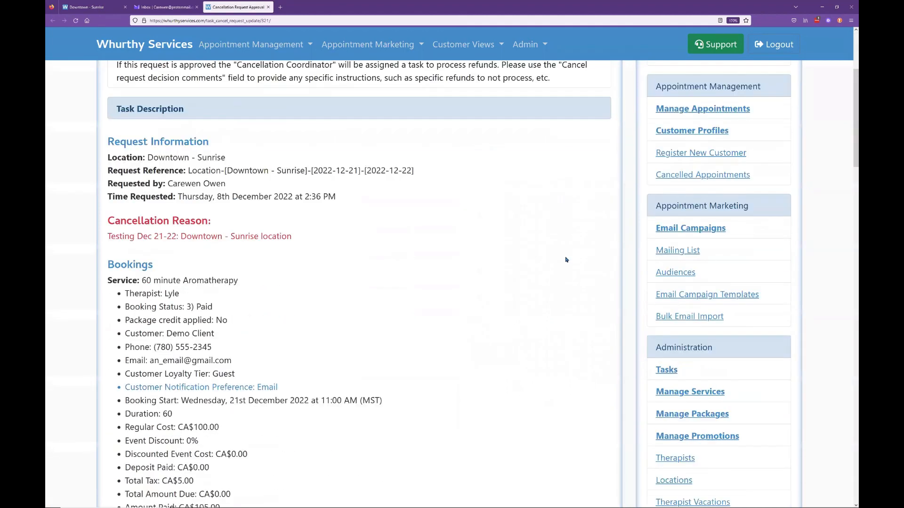
scroll(532, 228, "up", 2)
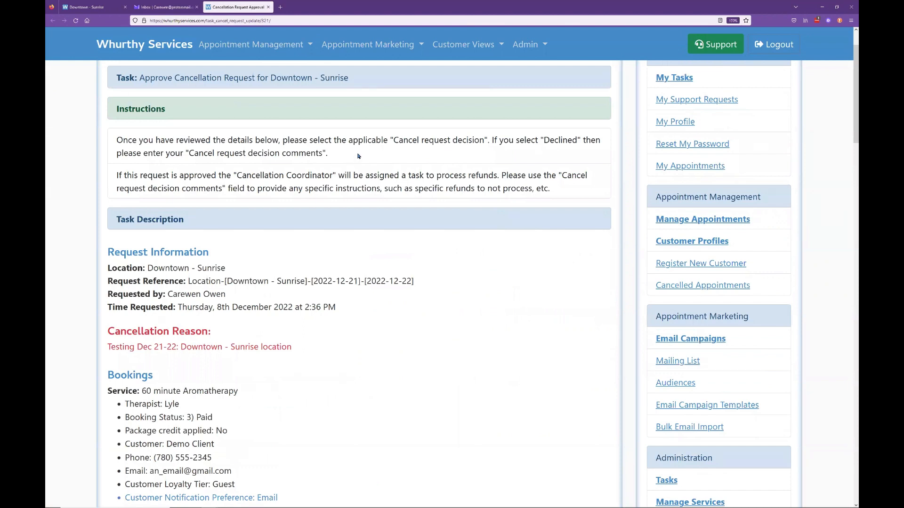
left_click_drag(357, 154, 235, 154)
left_click(376, 159)
left_click_drag(396, 142, 478, 148)
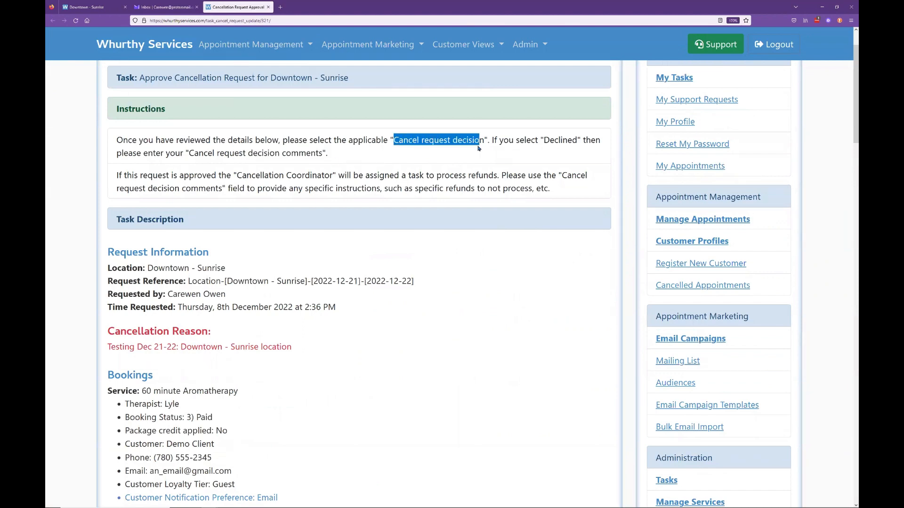
left_click_drag(577, 140, 543, 143)
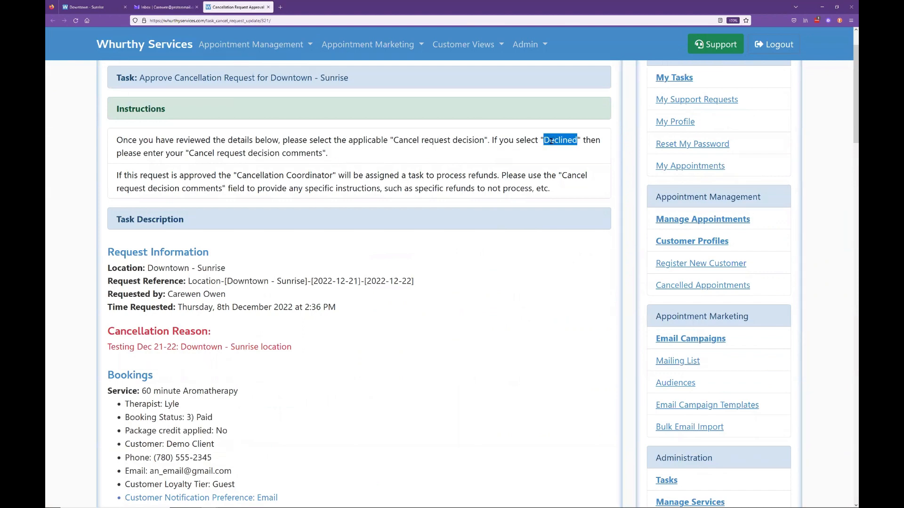
left_click_drag(325, 155, 194, 155)
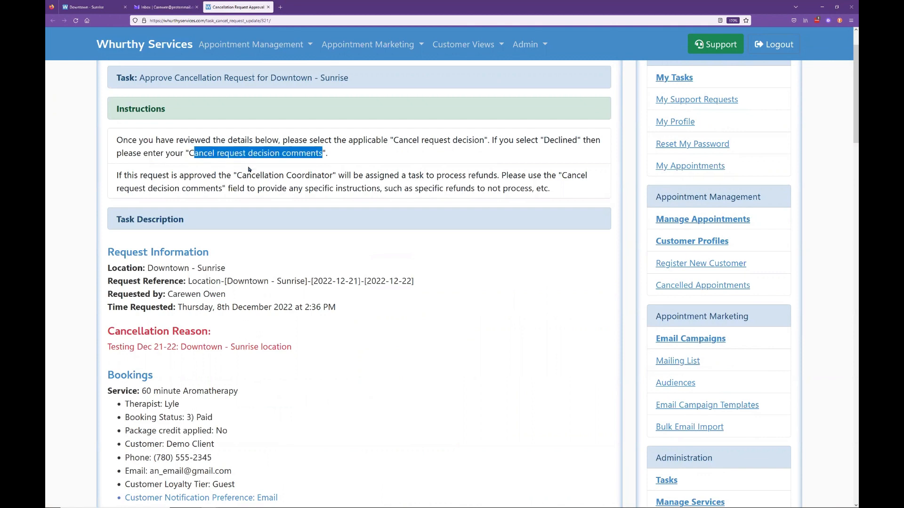
left_click(276, 156)
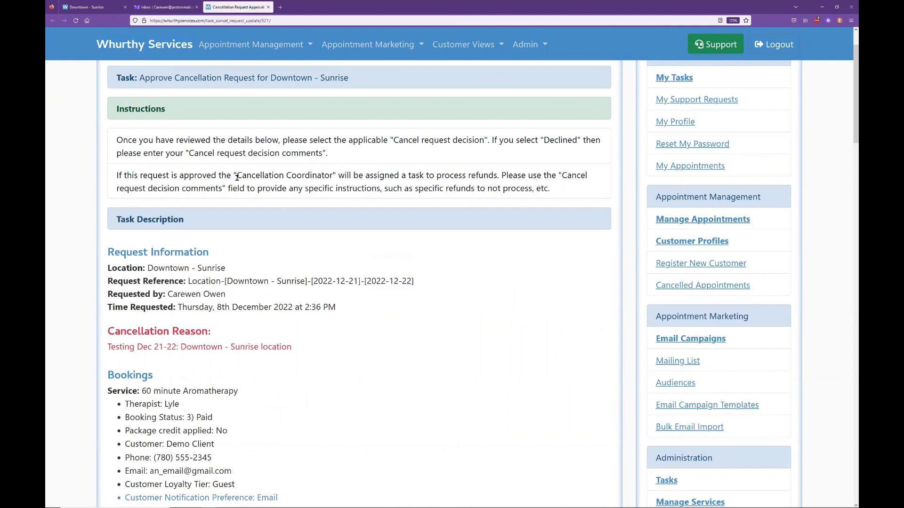
left_click_drag(117, 176, 239, 178)
left_click(349, 186)
left_click(291, 188)
Examine the location given in the approval task's request information
scroll(445, 215, "down", 2)
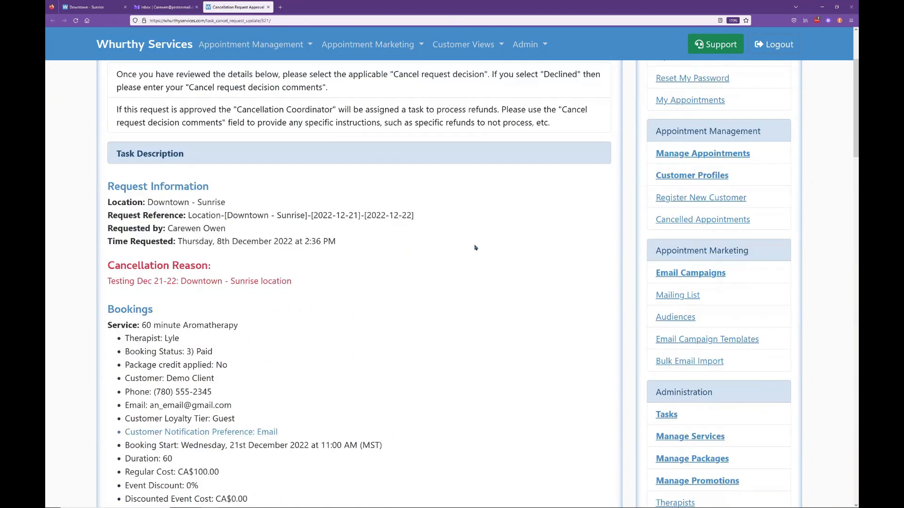
scroll(436, 219, "down", 2)
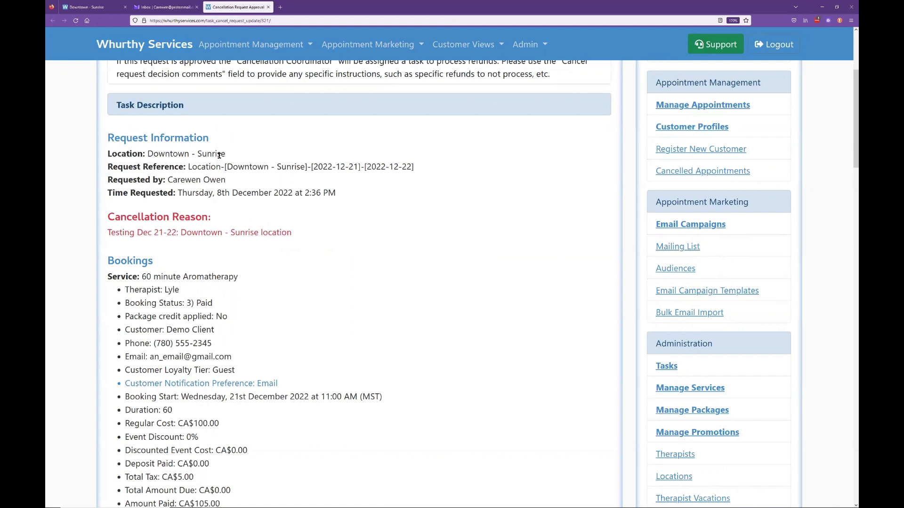
left_click_drag(226, 154, 108, 161)
left_click(109, 163)
left_click_drag(226, 153, 124, 155)
left_click(109, 156)
left_click_drag(229, 158, 136, 155)
left_click(128, 155)
double_click(125, 156)
left_click_drag(246, 156, 102, 155)
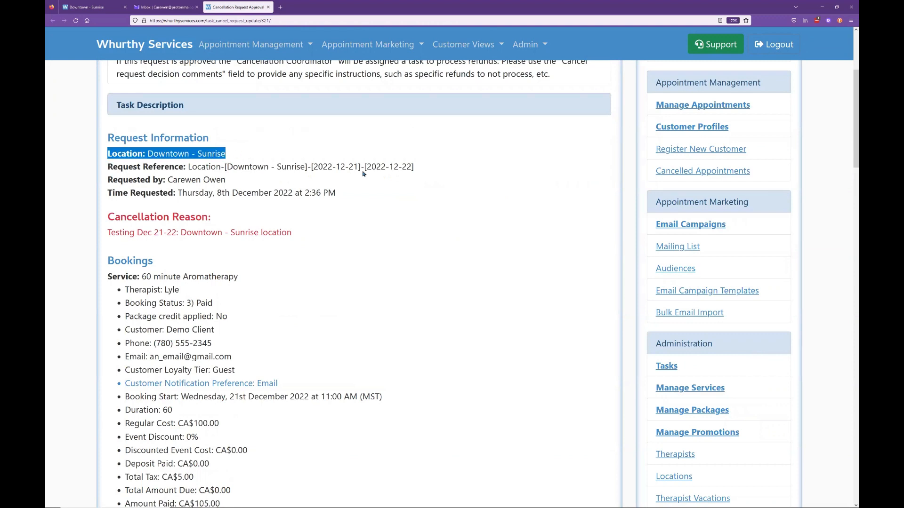
left_click_drag(235, 153, 108, 154)
left_click(184, 154)
left_click_drag(226, 153, 108, 154)
left_click(291, 158)
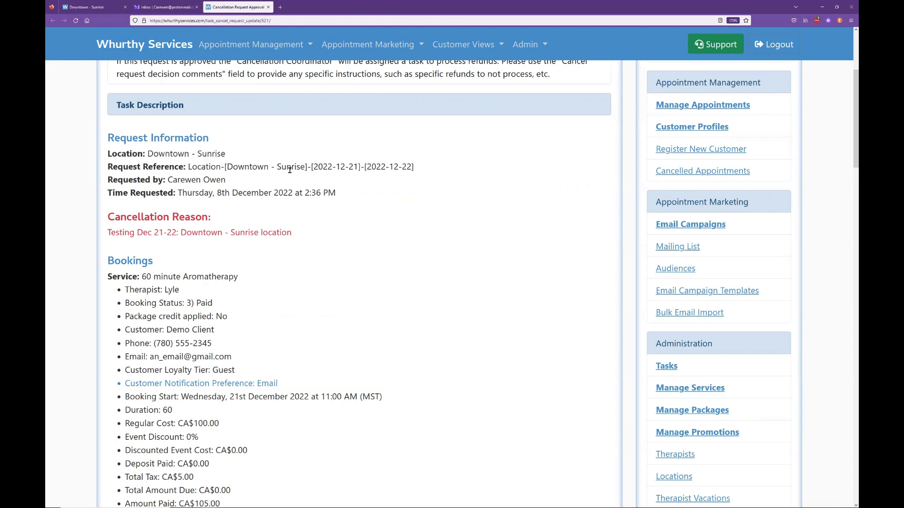
Examine the request reference with its location and date range, the requester and the time requested
left_click_drag(105, 170, 157, 168)
left_click(202, 168)
double_click(201, 168)
left_click_drag(305, 166, 227, 167)
left_click(247, 186)
left_click_drag(433, 169, 309, 166)
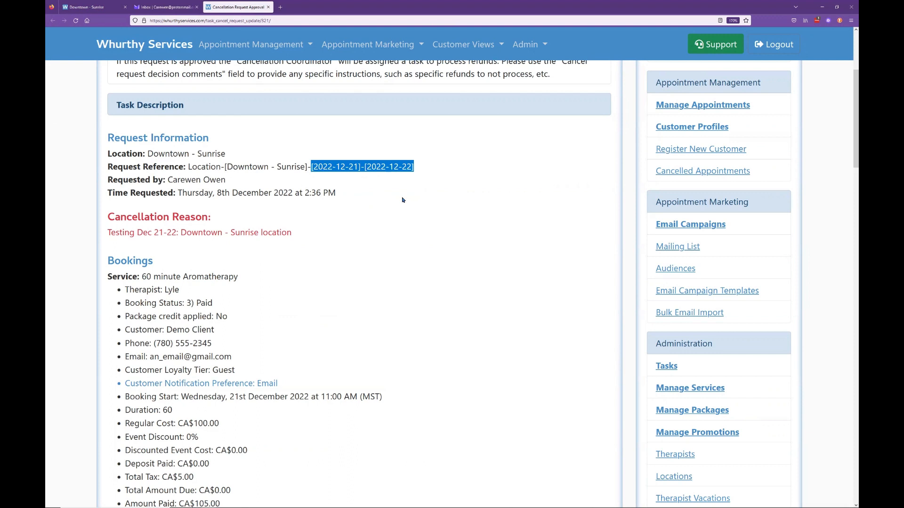
mouse_move(141, 180)
left_mouse_down()
mouse_move(221, 193)
mouse_move(146, 180)
left_mouse_up()
left_click_drag(338, 201, 188, 194)
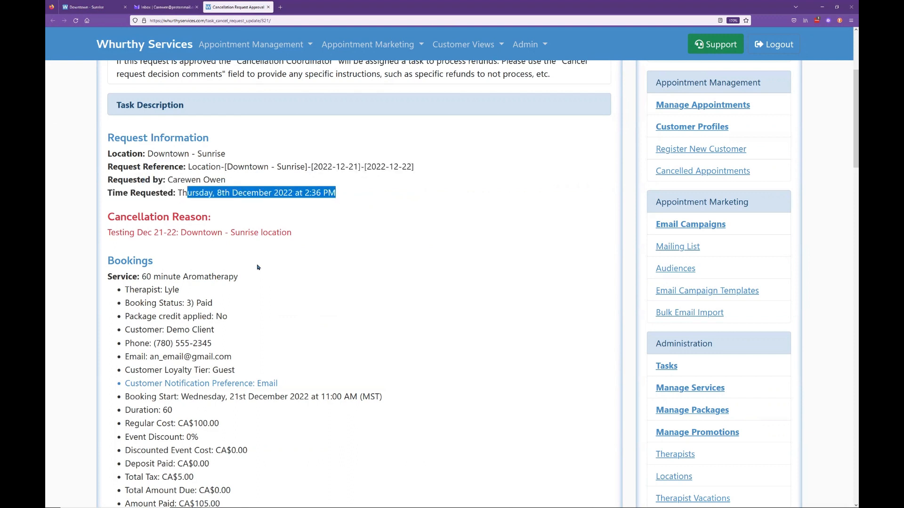
Examine the cancellation reason and the start of the bookings list in the approval task
left_click(314, 248)
left_click_drag(306, 234, 95, 235)
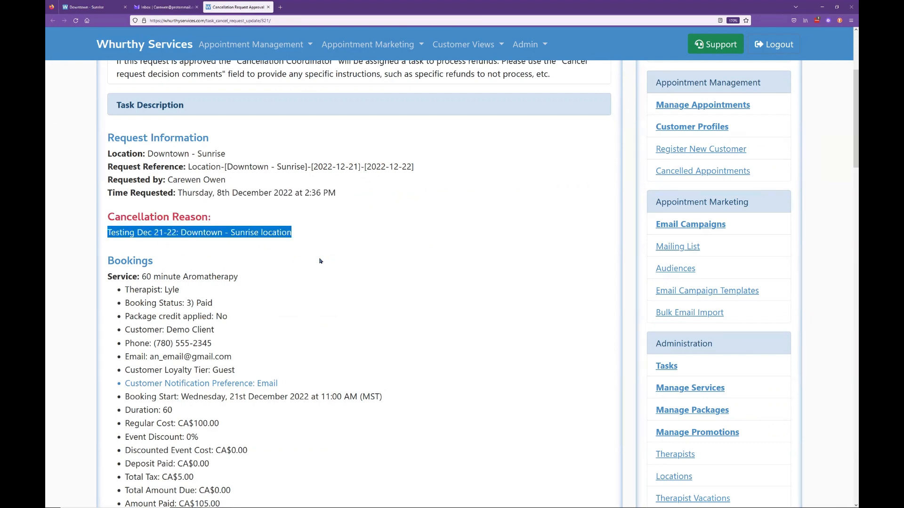
scroll(319, 261, "down", 3)
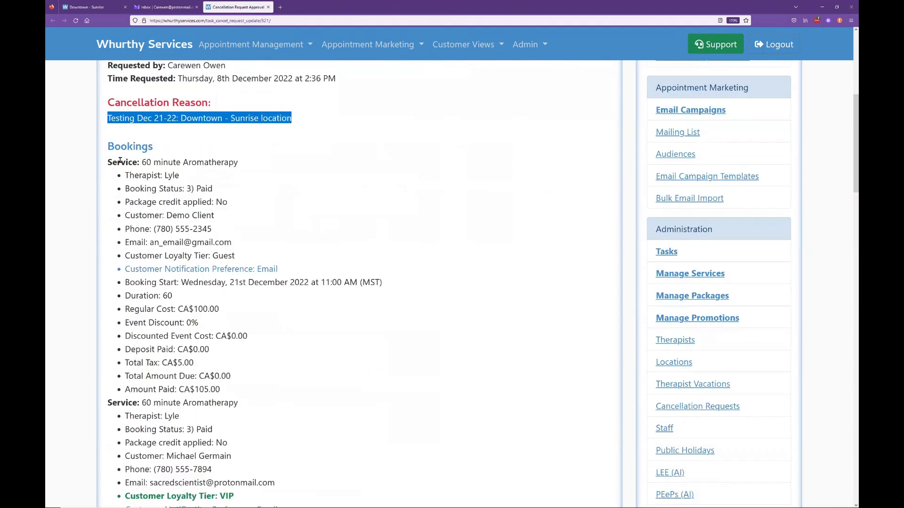
left_click_drag(115, 147, 168, 158)
left_click(214, 209)
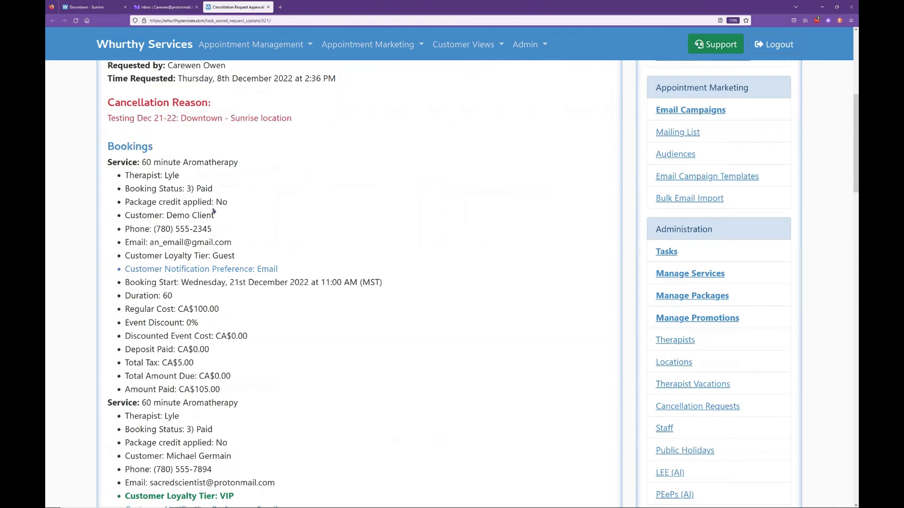
Compare the customer loyalty tiers listed for the first and second Dec 21 bookings
scroll(268, 284, "down", 1)
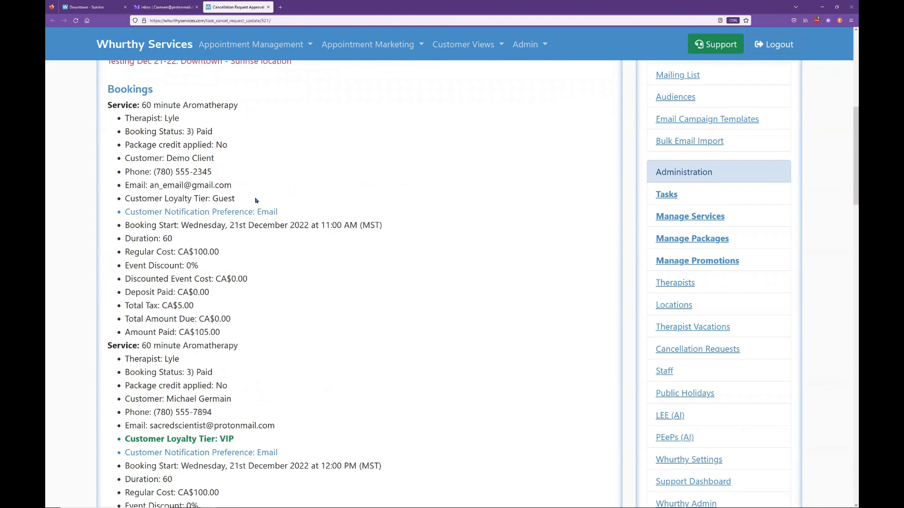
left_click_drag(251, 203, 124, 198)
left_click(228, 245)
left_click_drag(248, 204, 121, 199)
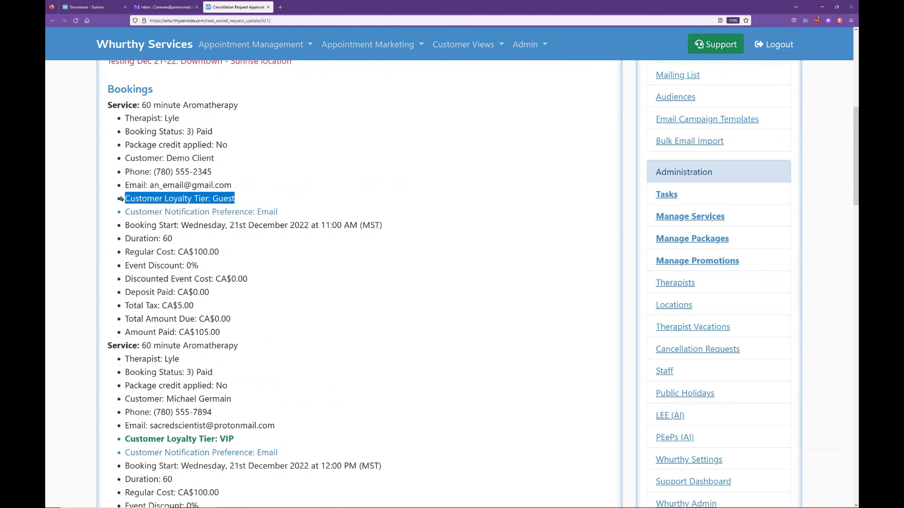
left_click(233, 198)
scroll(240, 319, "down", 3)
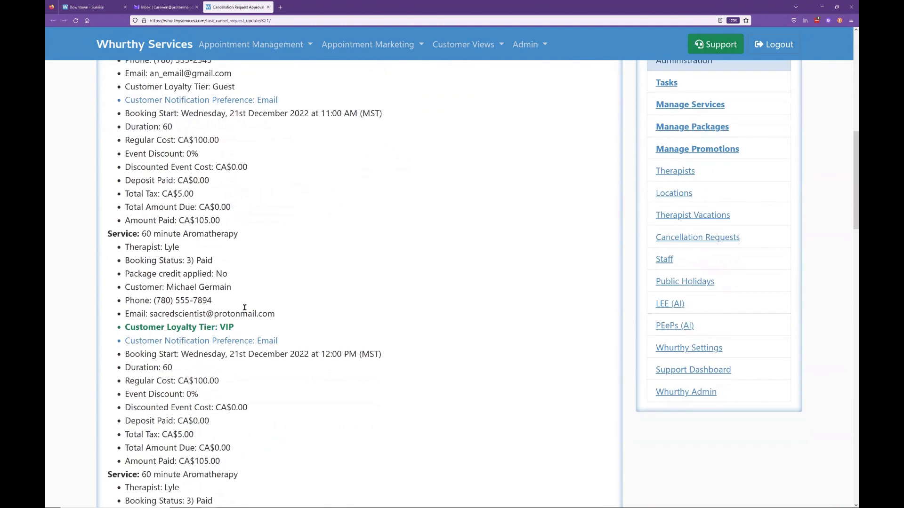
left_click_drag(243, 326, 123, 326)
left_click(228, 330)
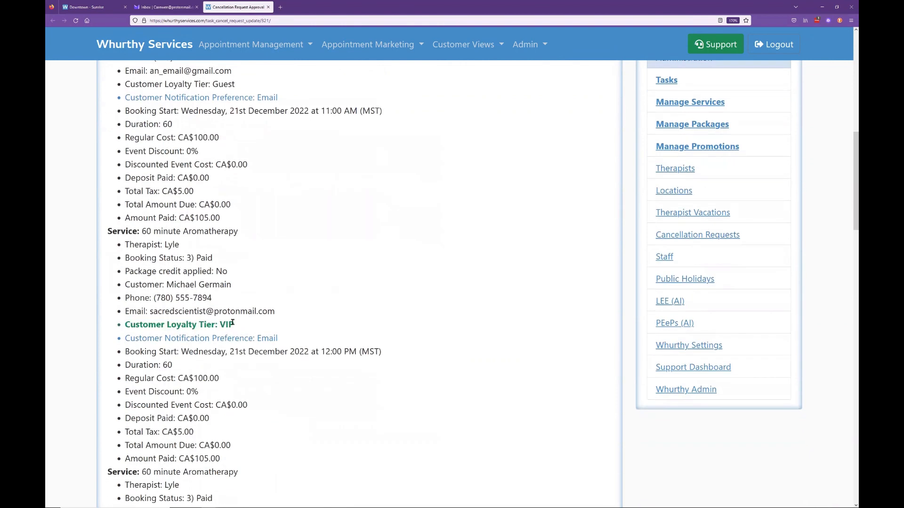
left_click_drag(235, 324, 116, 330)
left_click(227, 333)
Compare the customer notification preferences of the first two bookings in the approval task
left_click_drag(287, 98, 130, 97)
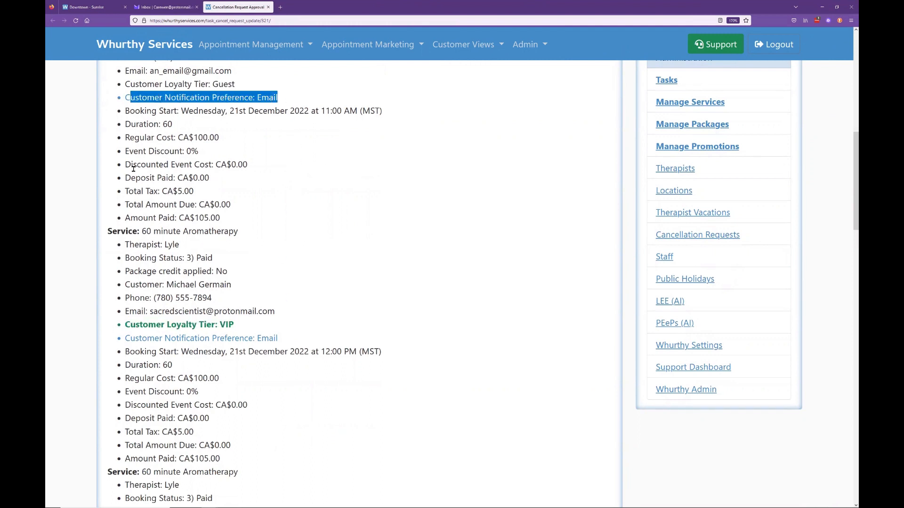
left_click_drag(279, 337, 119, 342)
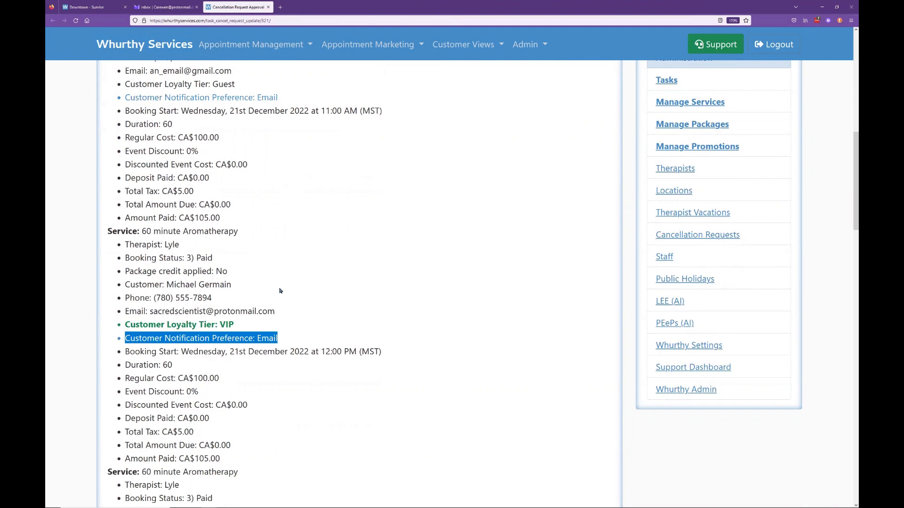
scroll(282, 290, "down", 5)
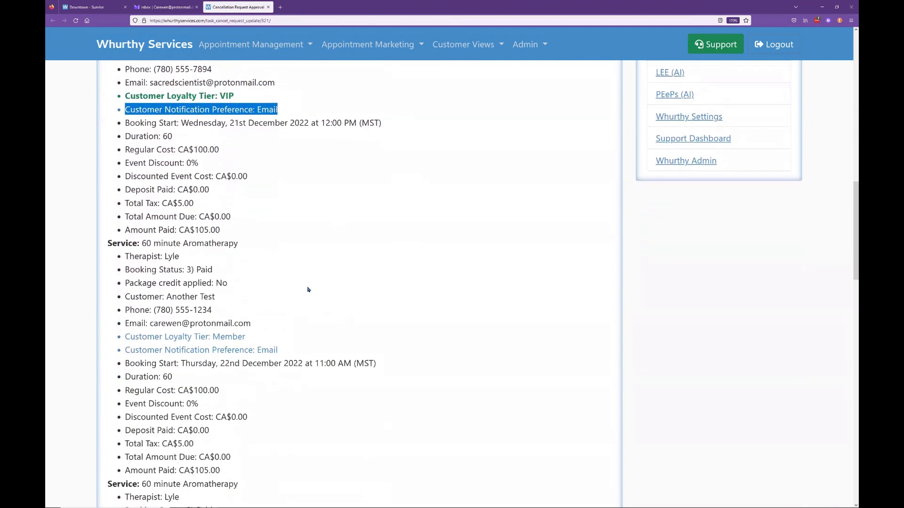
scroll(274, 198, "up", 1)
left_click(276, 178)
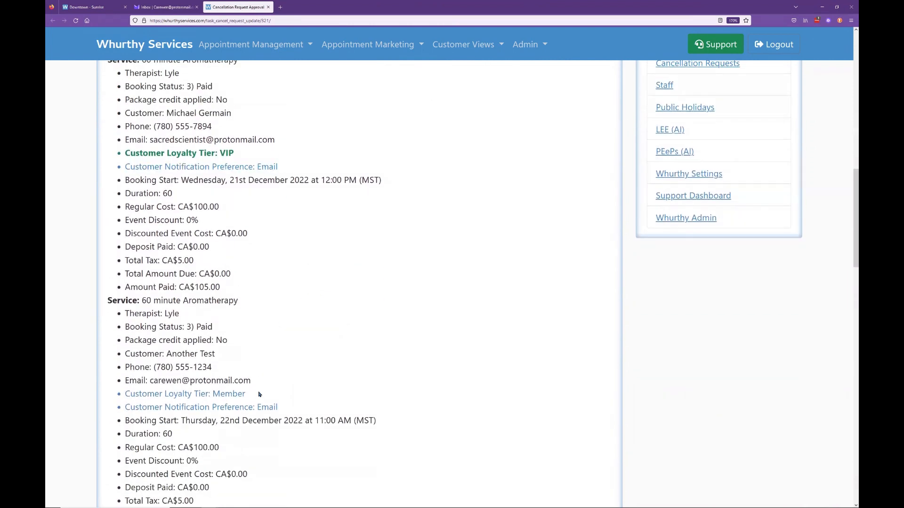
left_click_drag(280, 167, 107, 165)
left_click(112, 177)
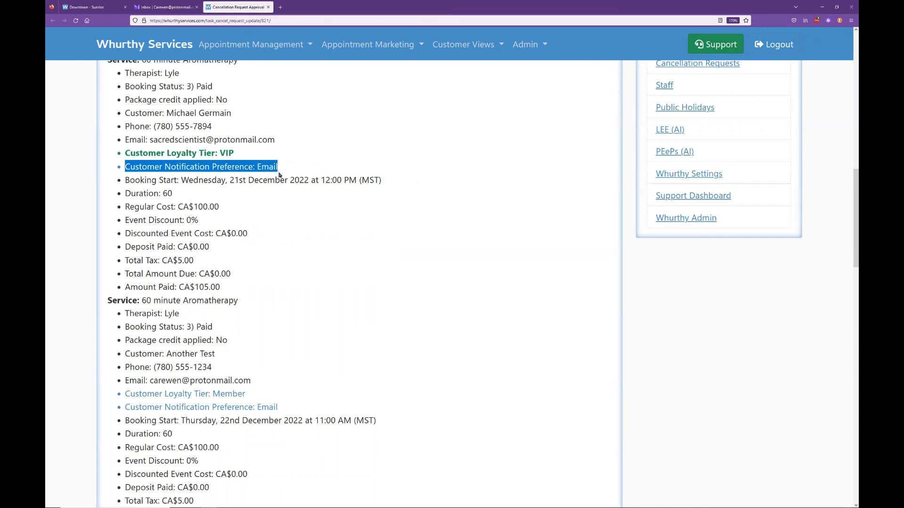
Examine the customer notification preference of the second booking in detail
left_click_drag(279, 167, 111, 167)
left_click(267, 167)
left_click(299, 168)
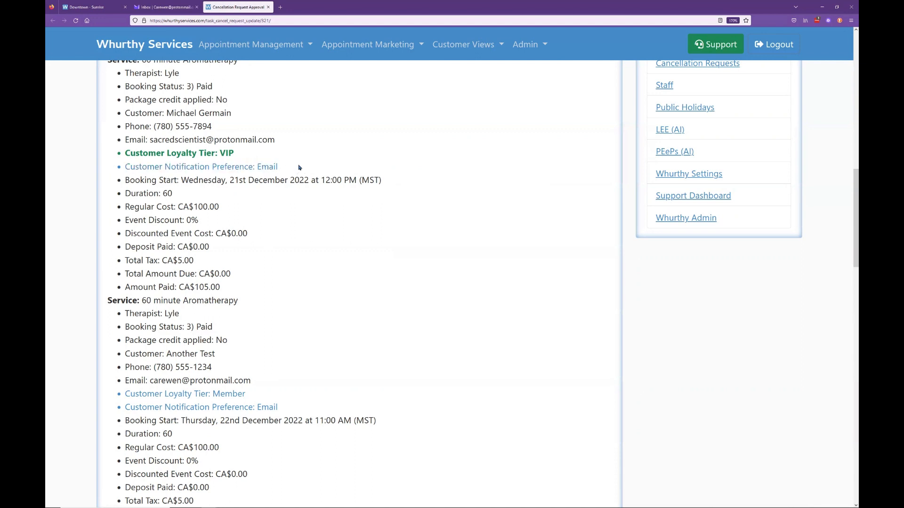
left_click_drag(281, 172, 105, 174)
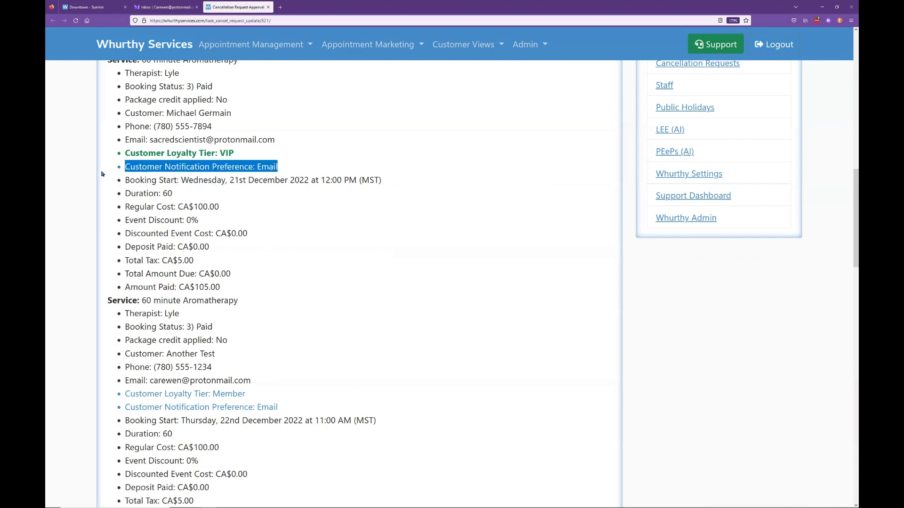
double_click(267, 167)
left_click_drag(296, 166, 119, 174)
left_click(249, 204)
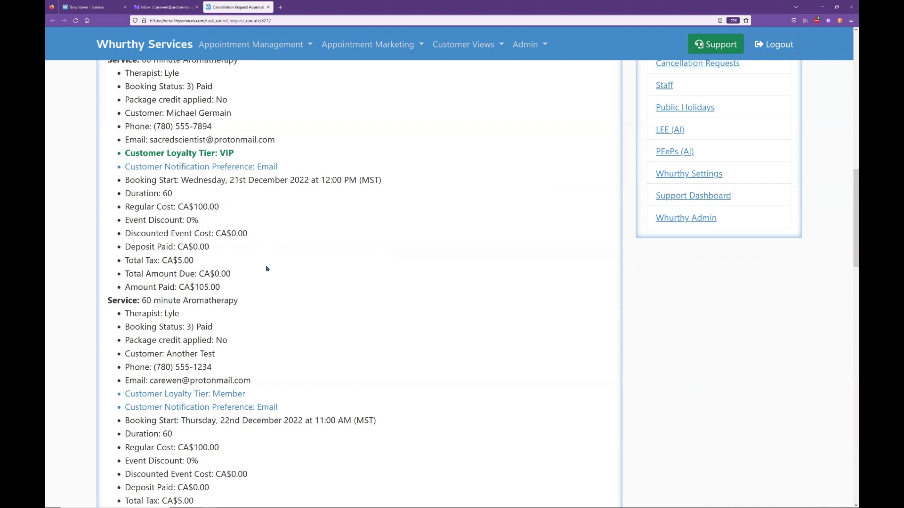
left_click_drag(282, 169, 209, 167)
left_click(227, 179)
left_click_drag(282, 169, 166, 168)
left_click(188, 169)
double_click(267, 167)
Check the phone number and email contact details of the second booking's customer
left_click_drag(212, 126, 149, 126)
left_click_drag(276, 139, 145, 140)
triple_click(243, 123)
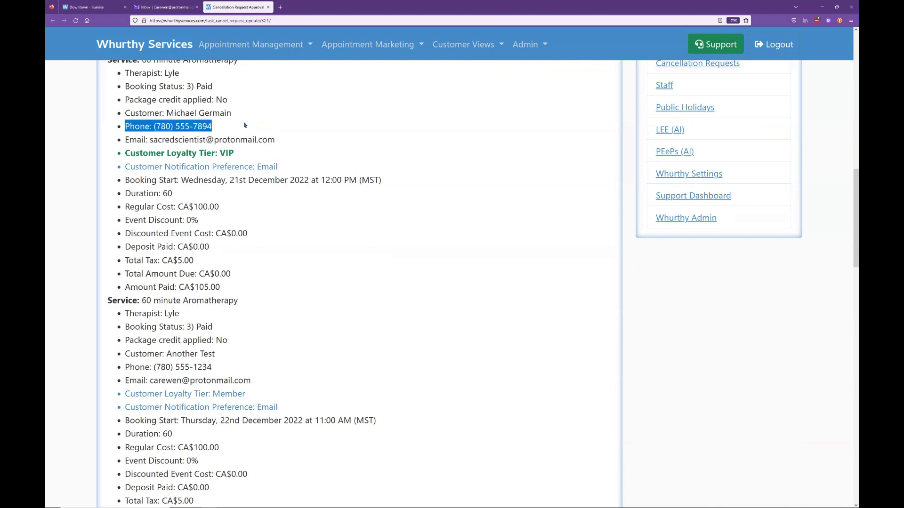
left_click_drag(243, 124, 157, 126)
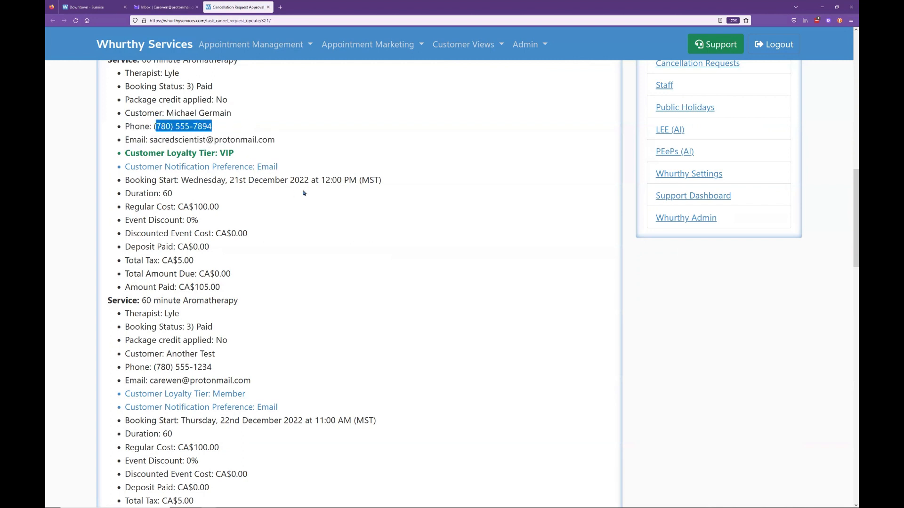
Look through the remaining bookings down to the total refunds amount in the booking totals
scroll(318, 214, "down", 2)
scroll(318, 214, "down", 8)
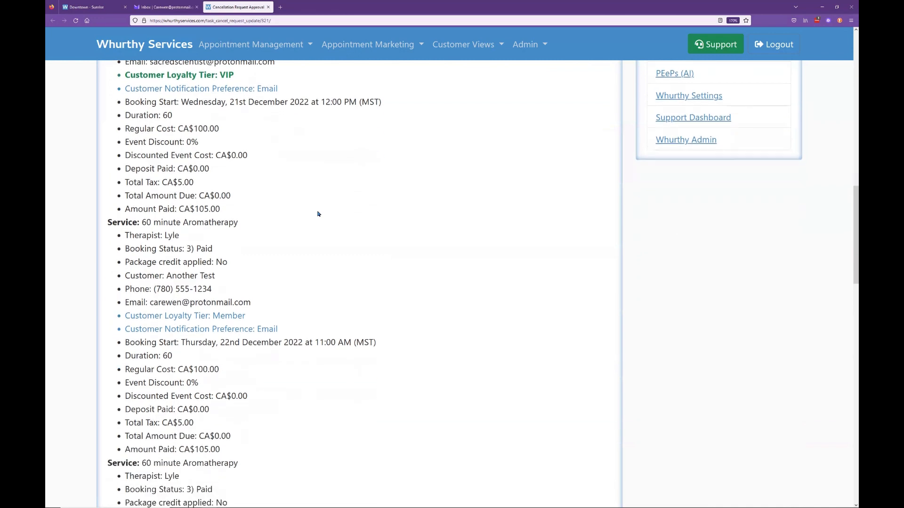
scroll(309, 223, "down", 6)
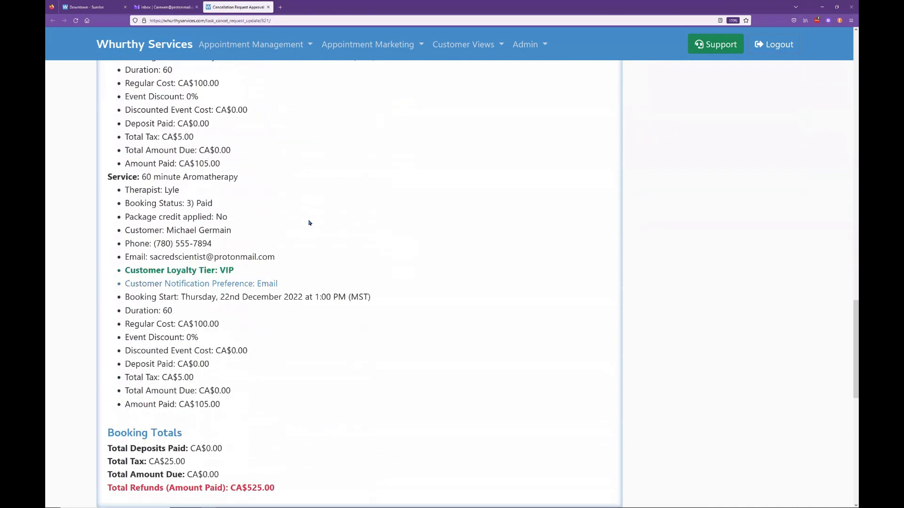
scroll(295, 349, "down", 1)
left_click_drag(283, 349, 247, 351)
left_click(269, 351)
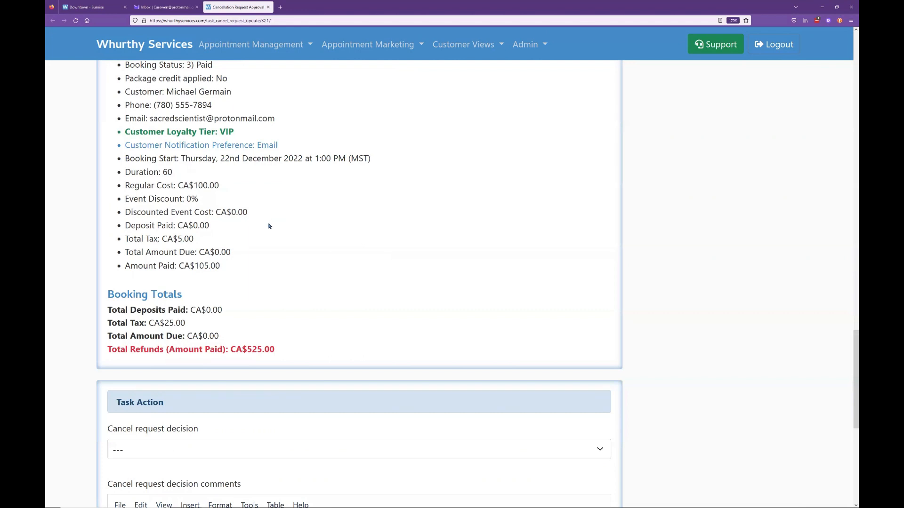
Examine the regular cost and booking status of the last booking in the list
scroll(268, 224, "up", 3)
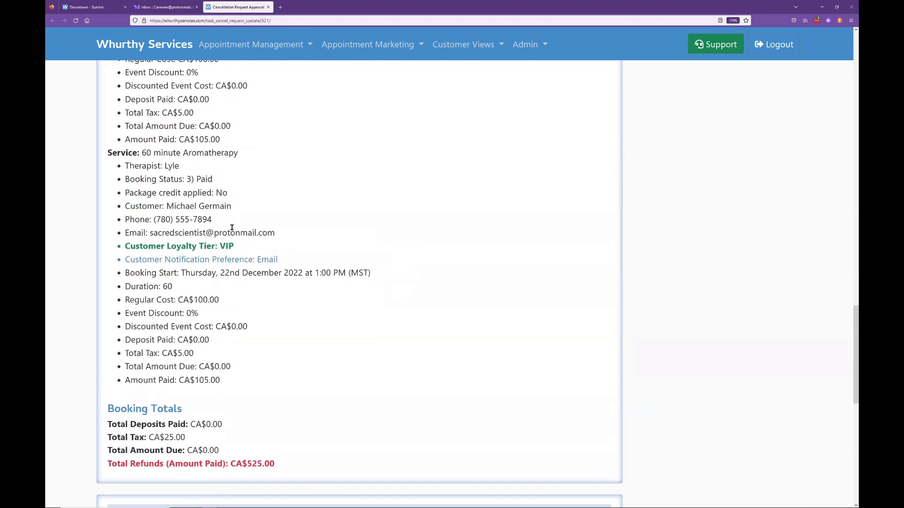
left_click_drag(224, 304, 124, 299)
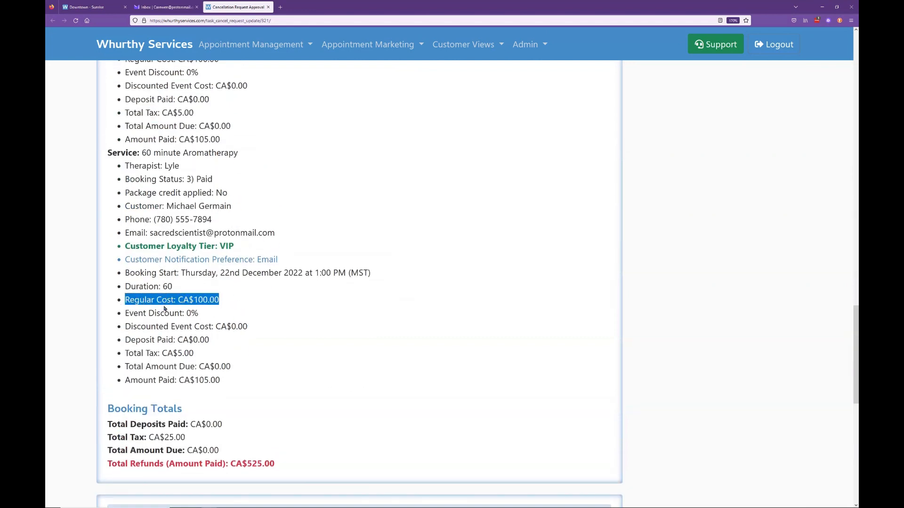
left_click(235, 205)
left_click_drag(229, 181, 107, 177)
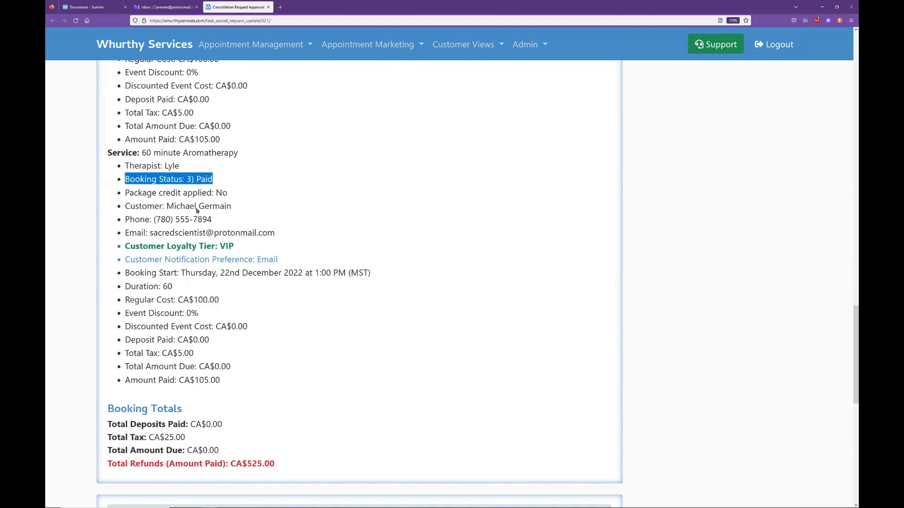
left_click(250, 202)
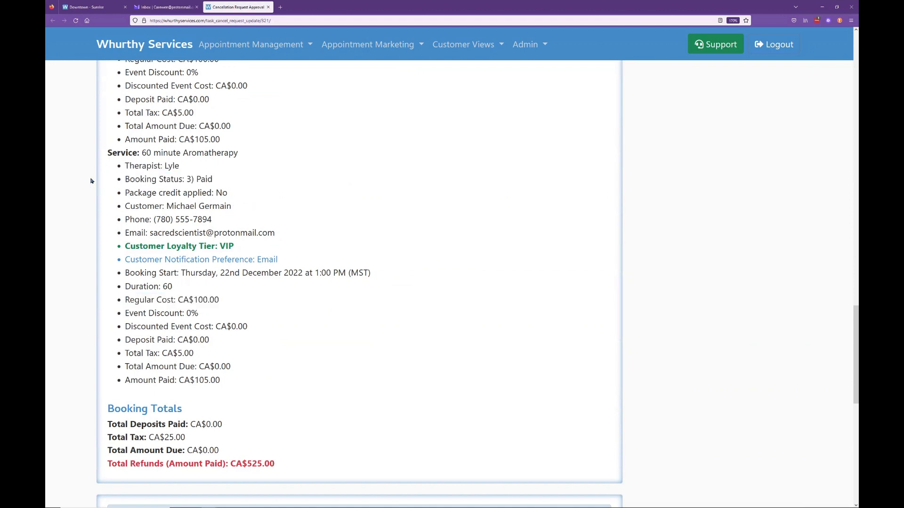
left_click_drag(91, 179, 215, 180)
Examine the booking totals for tax, deposits paid, amount due and refunds
left_click_drag(196, 435, 107, 438)
left_click_drag(275, 464, 106, 464)
left_click(204, 451)
left_click_drag(223, 424, 135, 426)
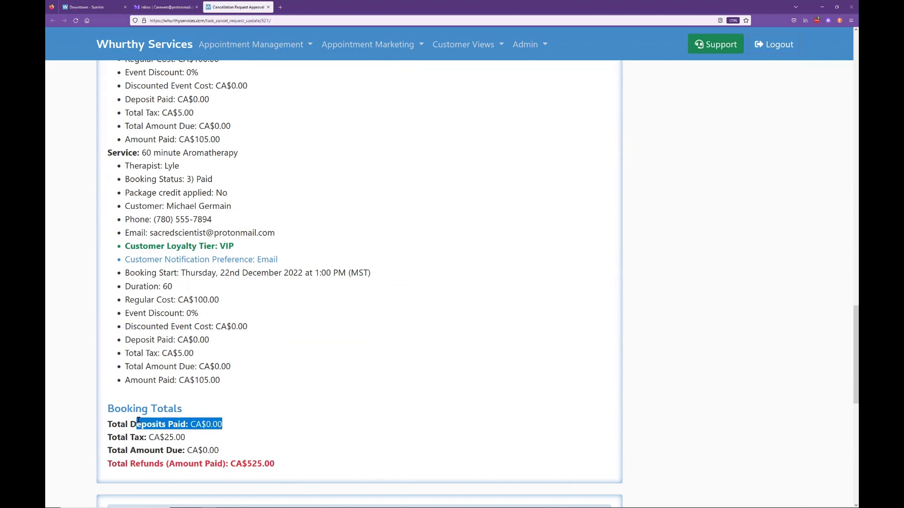
left_click(205, 448)
left_click_drag(228, 451, 145, 451)
left_click(236, 458)
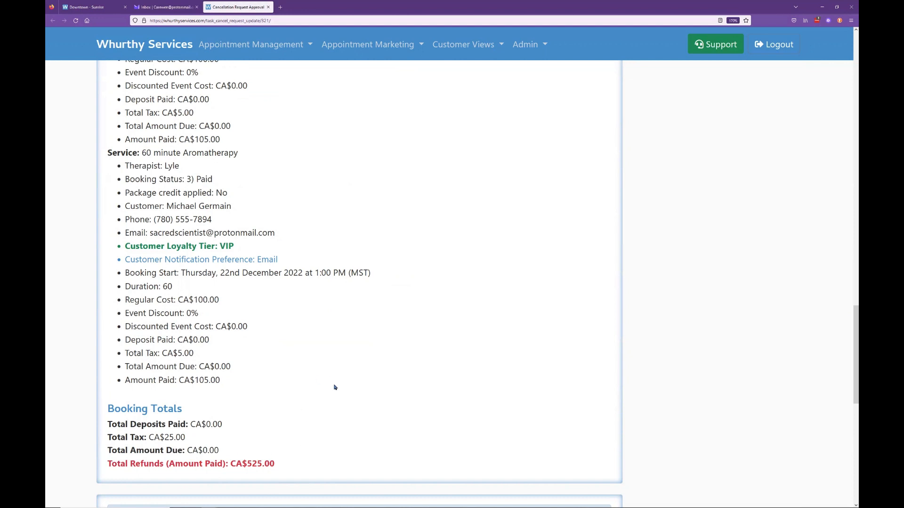
scroll(335, 387, "down", 5)
left_click_drag(276, 235, 163, 235)
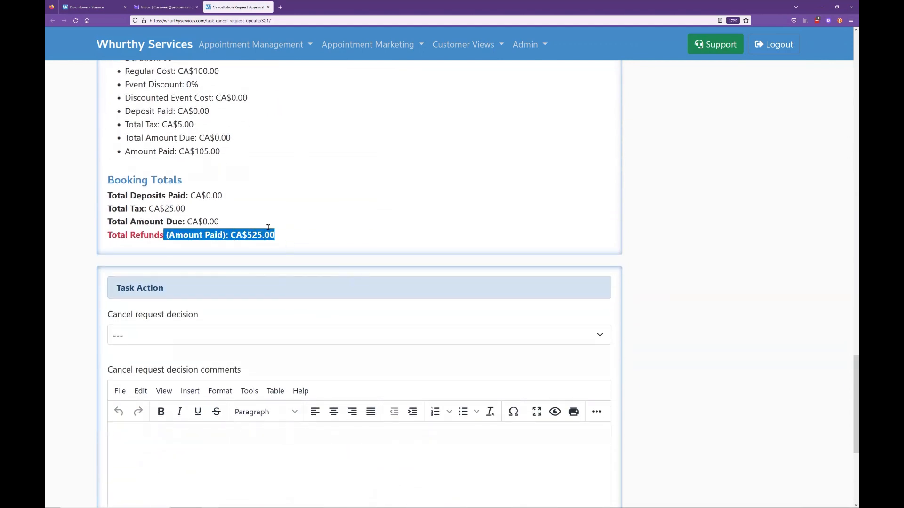
left_click(268, 228)
Set the cancel request decision to Approved in the task action form
scroll(424, 302, "down", 4)
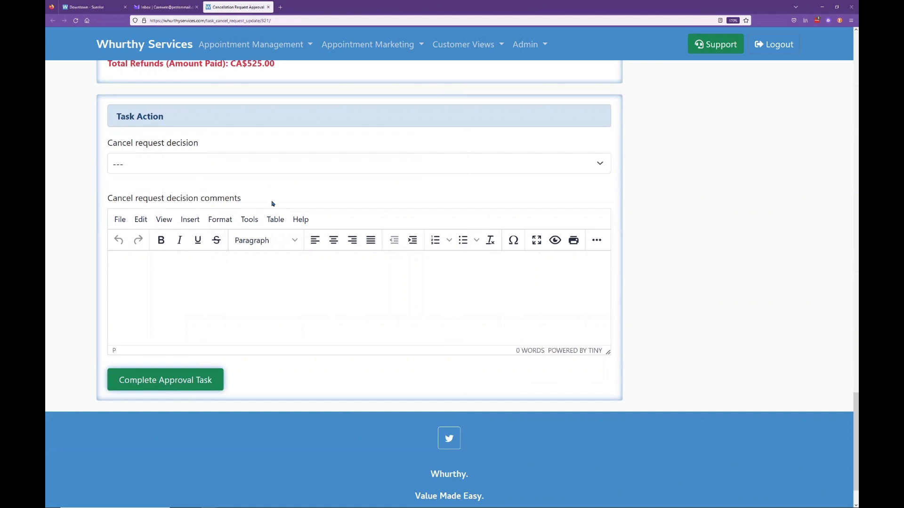
left_click(241, 163)
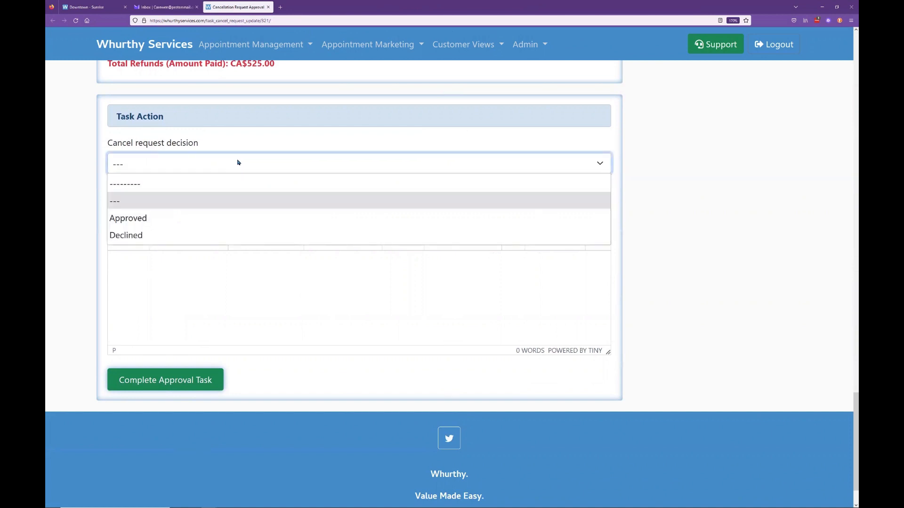
left_click(230, 218)
scroll(216, 373, "up", 1)
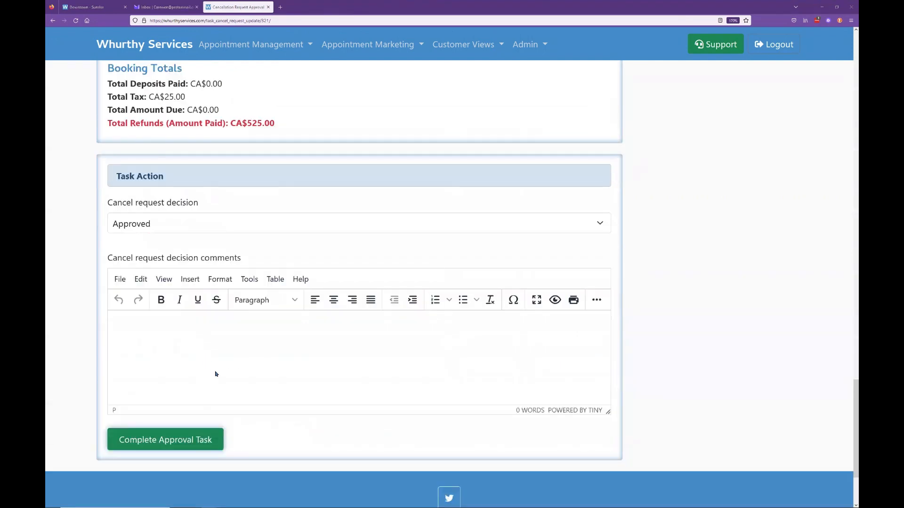
scroll(365, 178, "up", 3)
scroll(196, 369, "down", 3)
Enter the decision comment "Approved - Dec 21 to 22 shutdown." and complete the approval task
left_click(213, 331)
type("Approved - ")
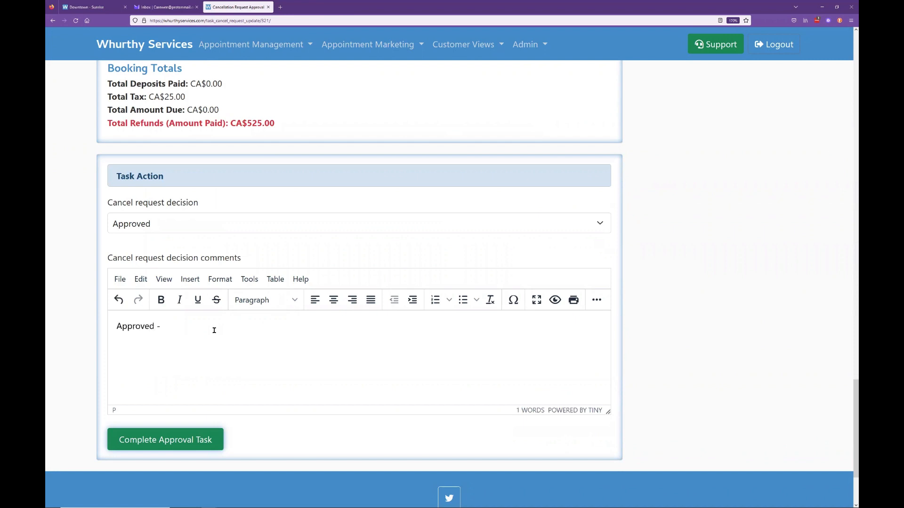
type("Dec 21 to 221")
key("BackSpace")
type("shgu")
key("BackSpace")
key("BackSpace")
type("utdown.")
left_click(221, 445)
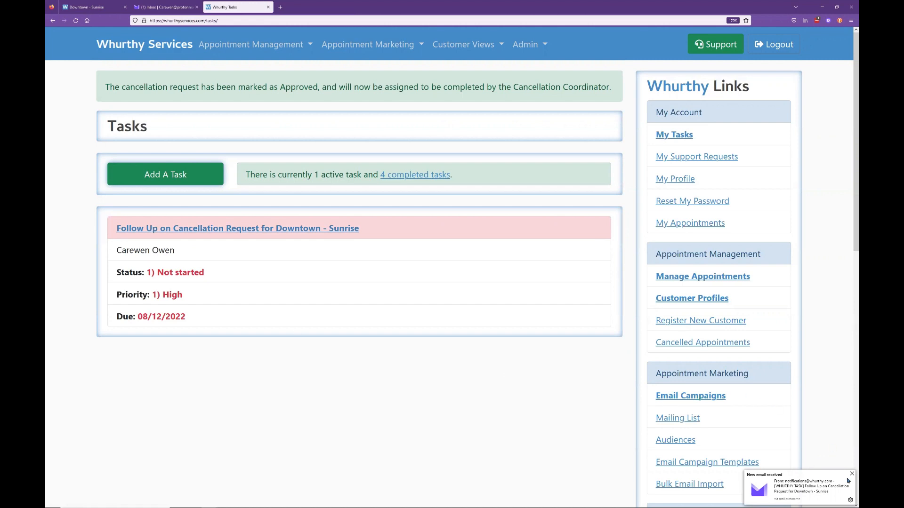
In Proton Mail, move the approval notification to trash and open the Downtown - Sunrise follow-up notification
left_click(171, 8)
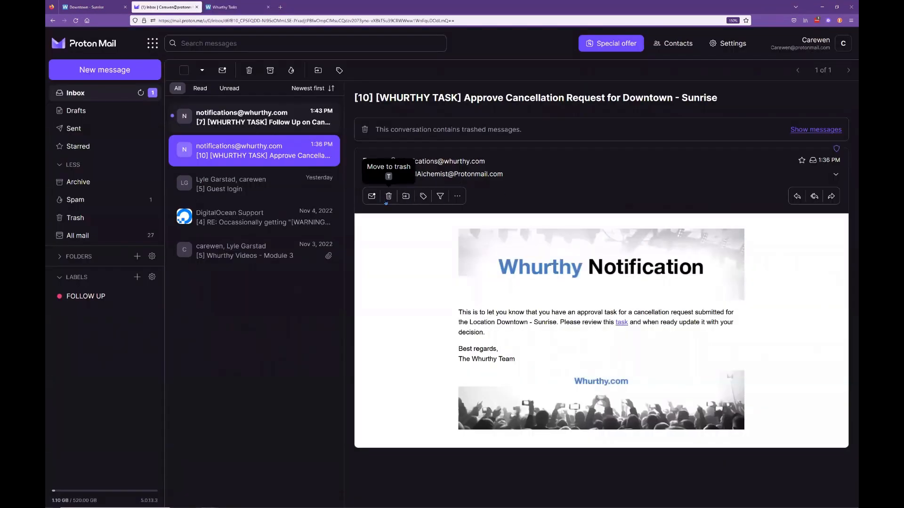
left_click(389, 196)
left_click(261, 126)
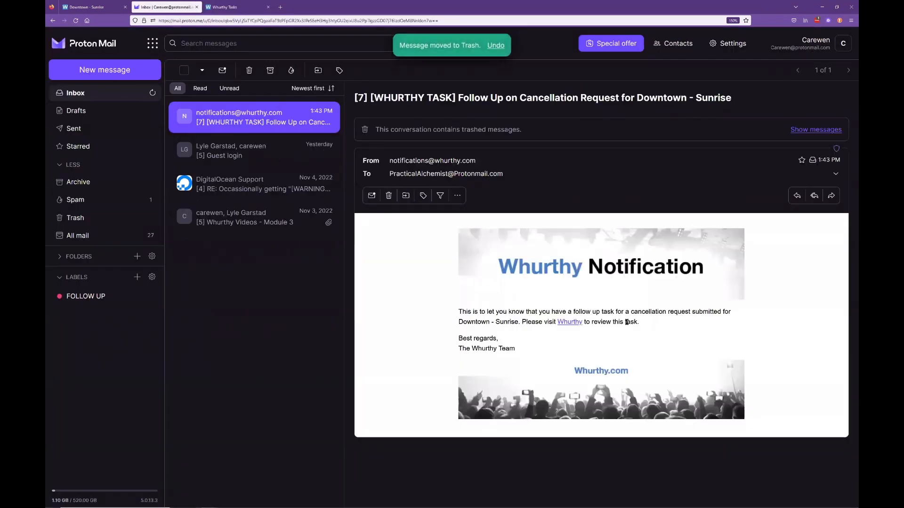
Switch back to the Whurthy site and open the personal task list
left_click(236, 7)
left_click(683, 137)
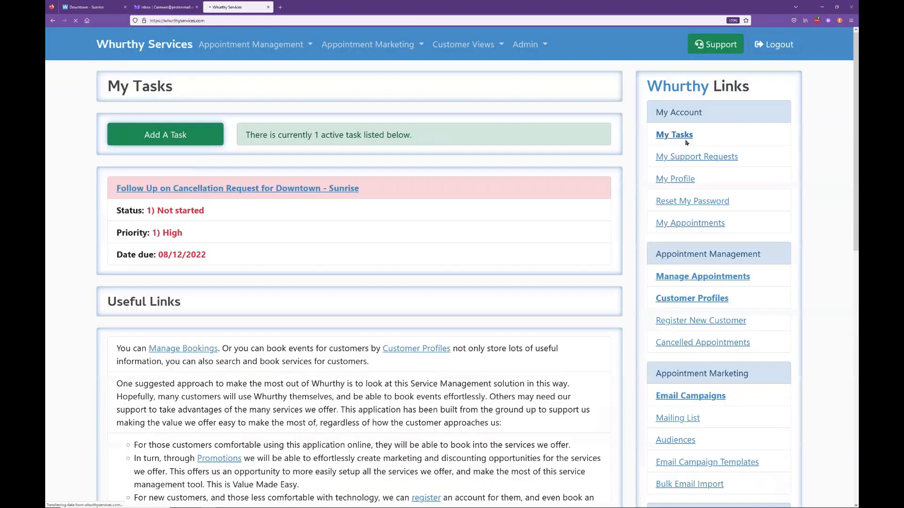
Open the follow-up task for the Downtown - Sunrise cancellation request and read its guidance on recording the actions taken
left_click(222, 191)
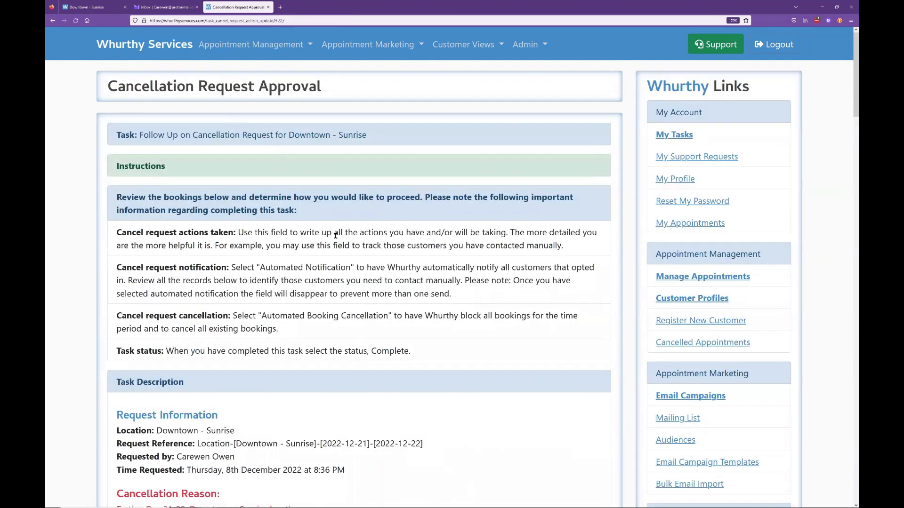
left_click_drag(441, 360, 134, 193)
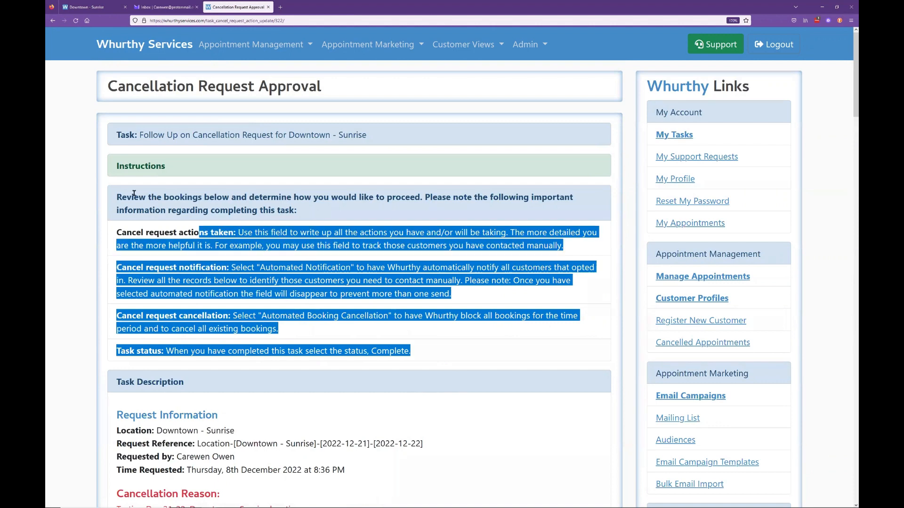
left_click(248, 245)
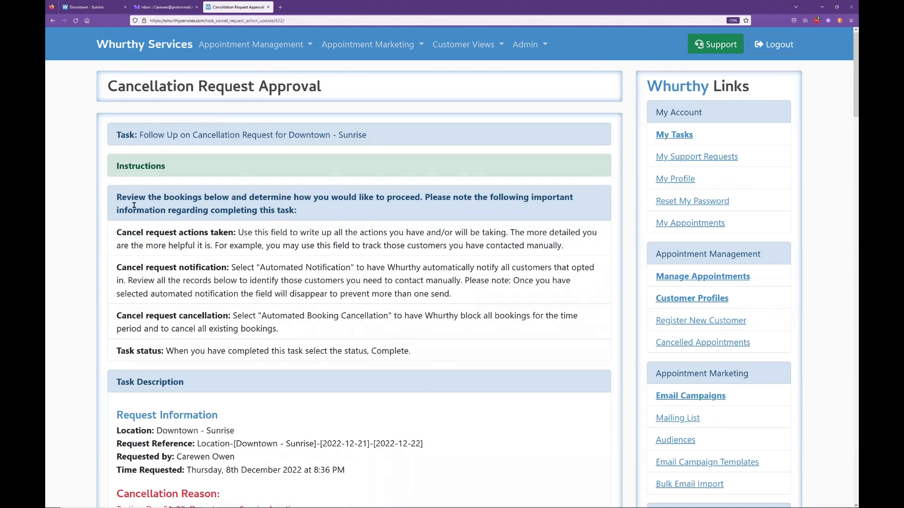
left_click_drag(117, 196, 313, 206)
left_click(313, 206)
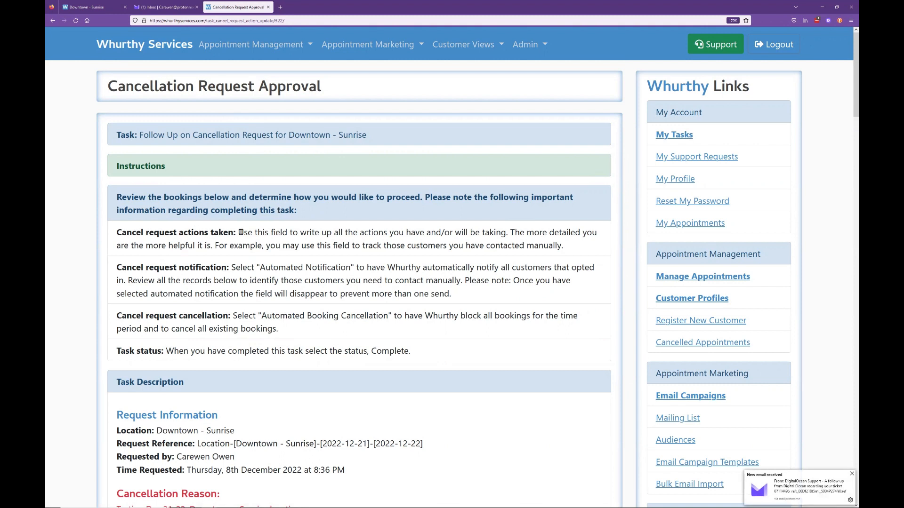
left_click_drag(241, 232, 359, 245)
left_click(347, 240)
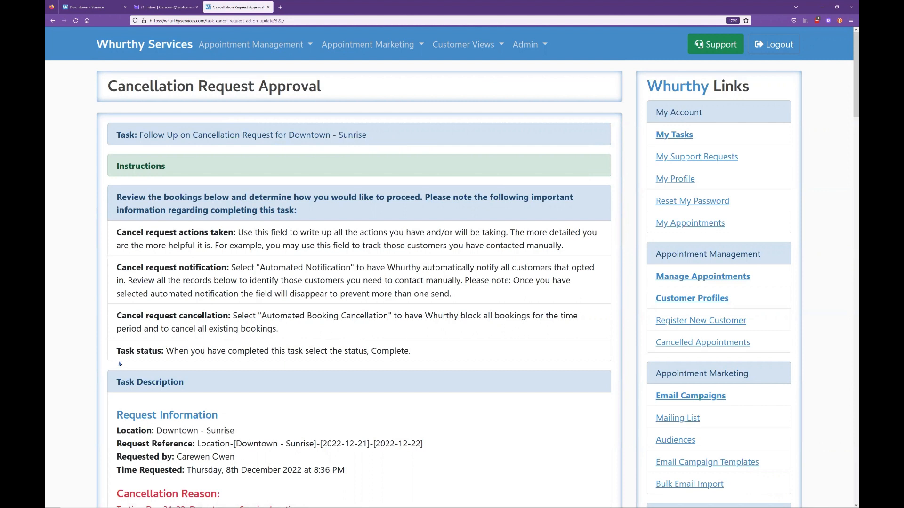
Examine the task instructions on task status, manually contacted customers and the Automated Notification option
left_click_drag(113, 353, 298, 371)
left_click(298, 371)
left_click_drag(417, 356, 263, 350)
left_click(287, 347)
left_click_drag(572, 246, 471, 245)
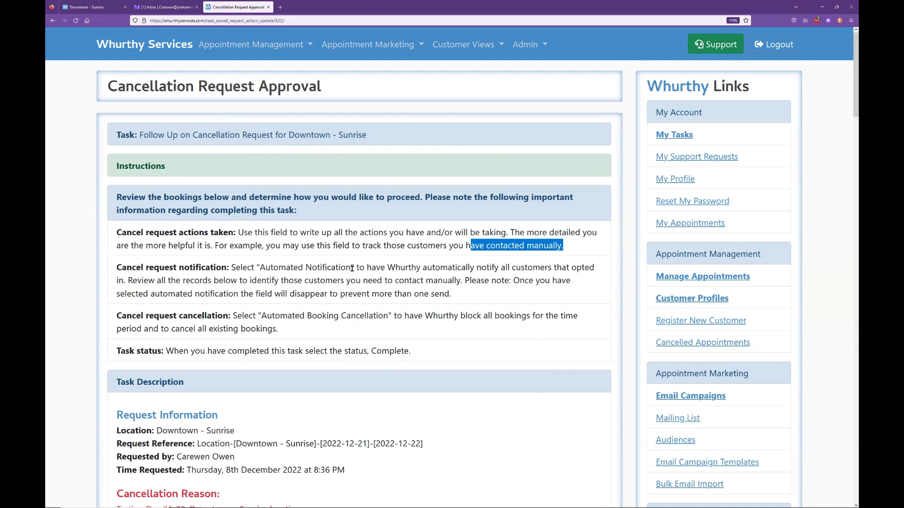
left_click_drag(354, 267, 261, 267)
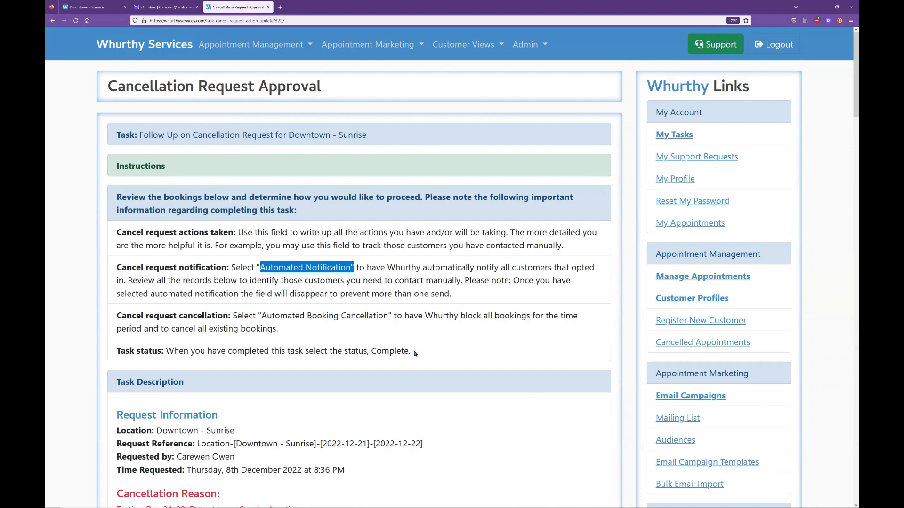
double_click(384, 351)
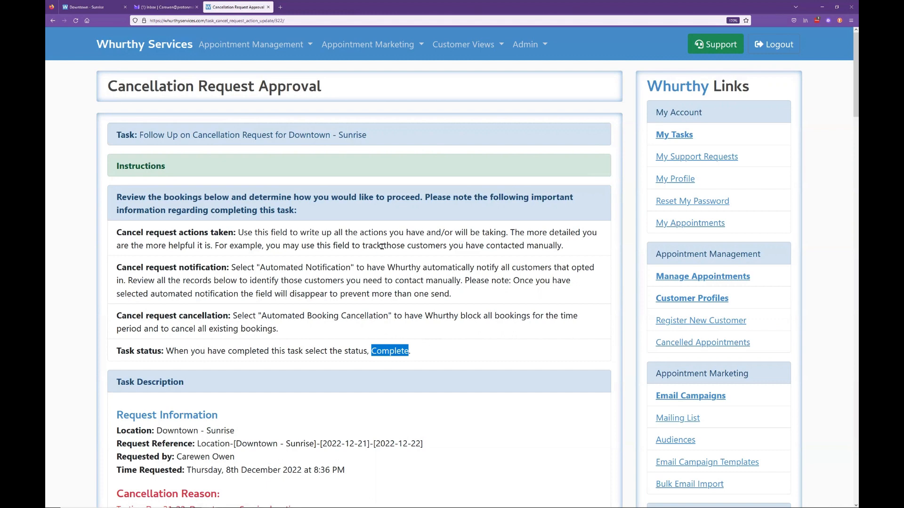
Review the request information, cancellation reason and first booking in the task description
scroll(377, 264, "down", 3)
scroll(264, 208, "down", 2)
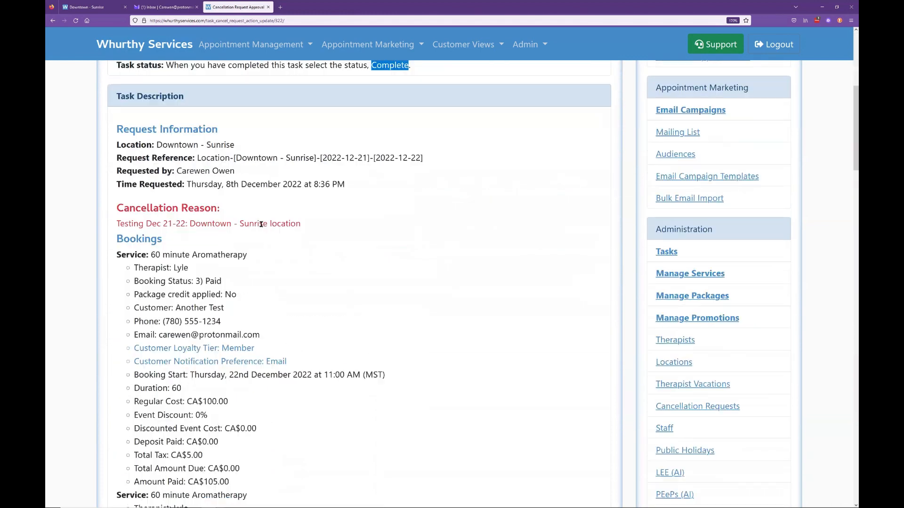
left_click_drag(353, 185, 136, 145)
left_click_drag(322, 229, 149, 207)
left_click(110, 248)
left_click_drag(119, 238, 193, 361)
Look through the remaining affected bookings and check the refund figure in the event booking totals
scroll(196, 361, "down", 3)
scroll(197, 360, "down", 18)
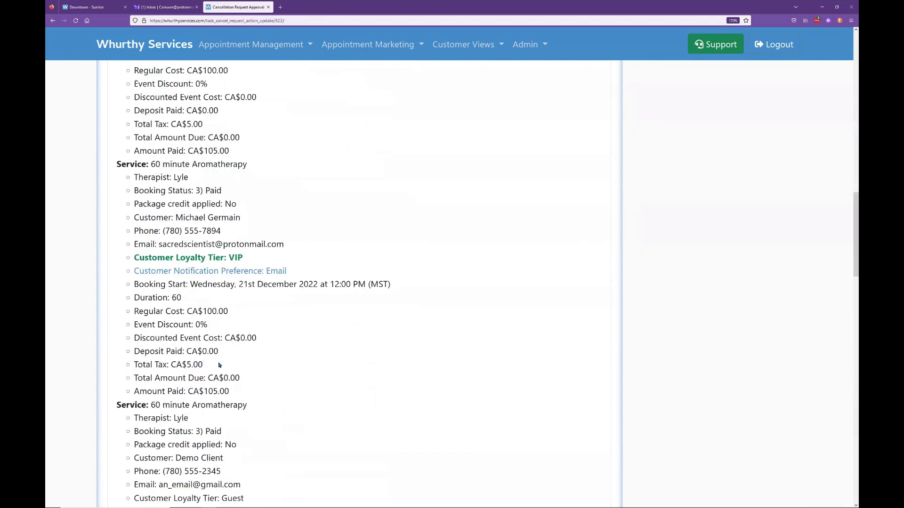
scroll(228, 363, "down", 2)
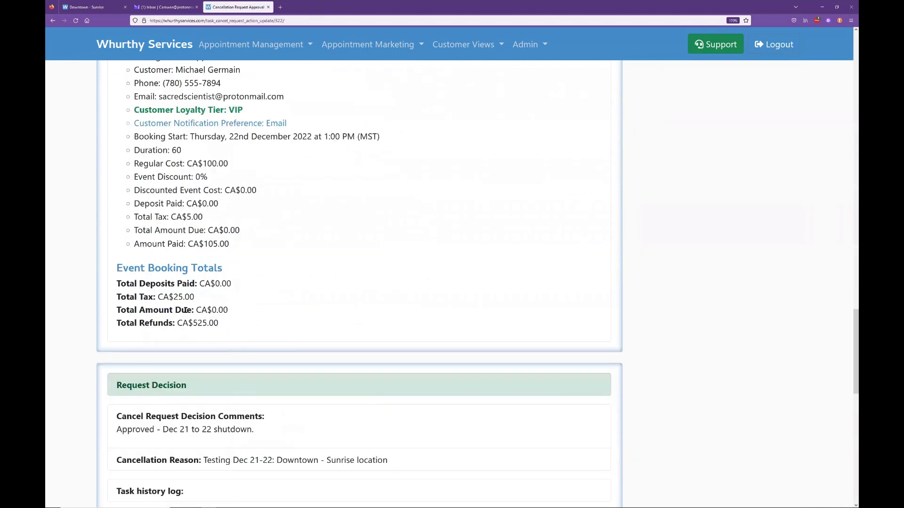
left_click_drag(231, 333, 183, 324)
left_click(260, 317)
Review the decision comments and cancellation reason in the Request Decision section
scroll(288, 312, "down", 5)
scroll(296, 310, "up", 2)
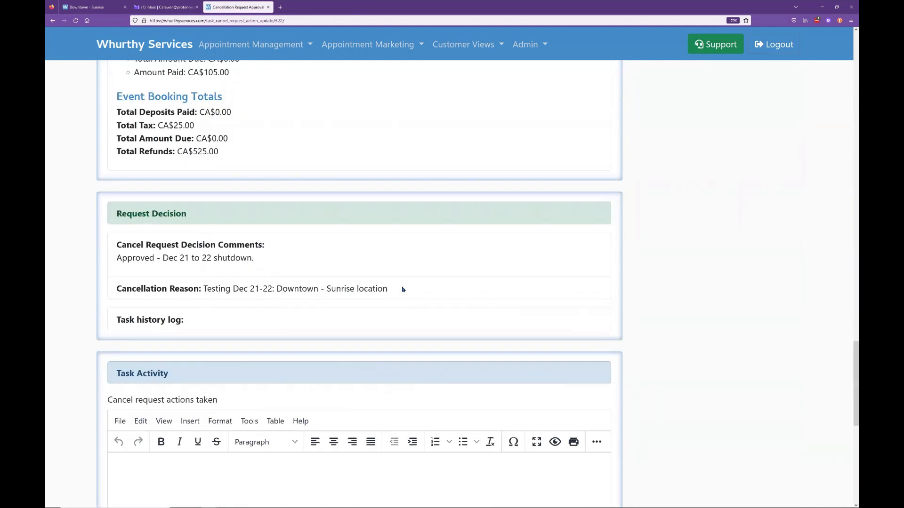
left_click_drag(255, 263, 140, 254)
left_click(209, 258)
left_click_drag(231, 258, 113, 259)
left_click(203, 286)
left_click_drag(404, 288, 424, 283)
left_click(204, 289)
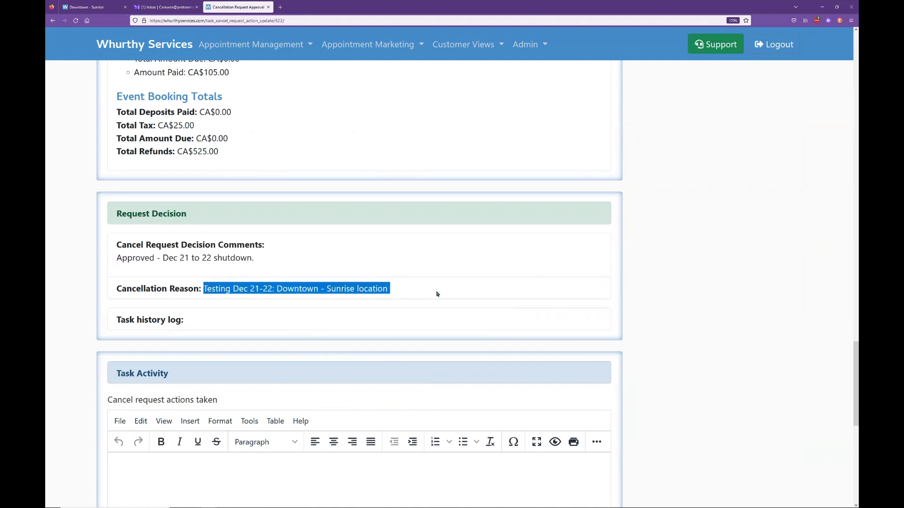
scroll(443, 259, "down", 3)
left_click(412, 193)
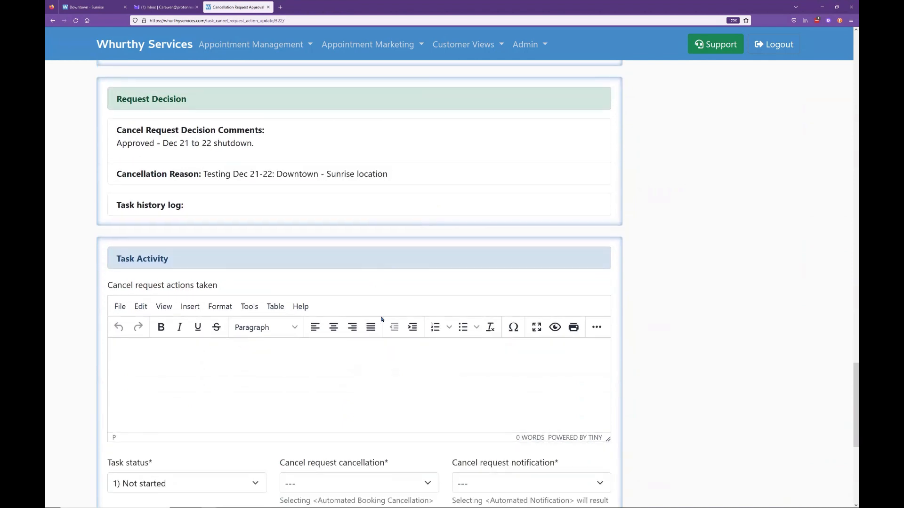
scroll(403, 275, "down", 3)
scroll(373, 226, "up", 3)
left_click_drag(395, 232, 212, 234)
left_click(213, 233)
Enter the plain-text heading "Customers to manually follow up with:" in the cancel request actions taken field
scroll(448, 239, "down", 5)
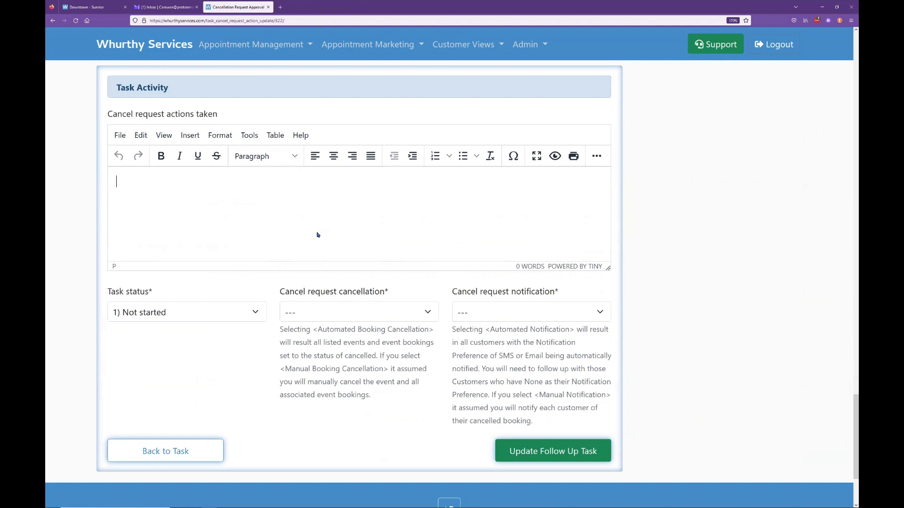
left_click(463, 156)
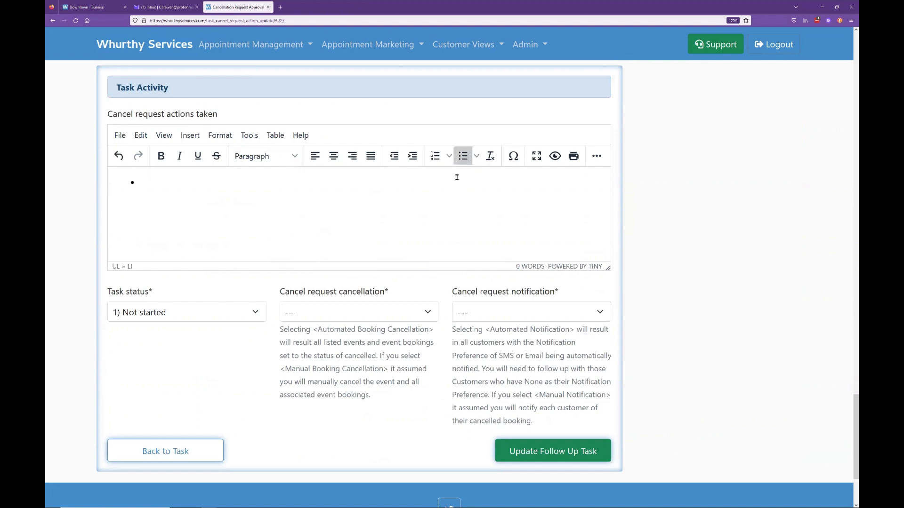
key("BackSpace")
type("Cus")
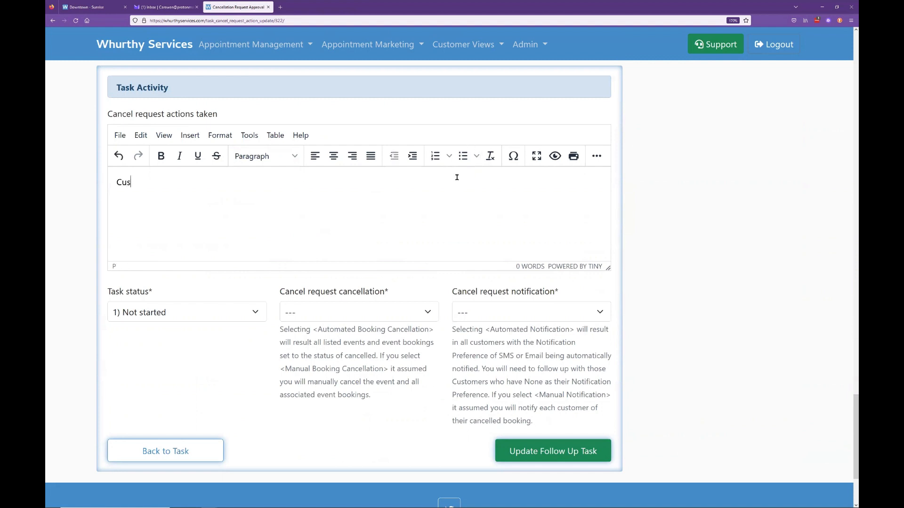
type("tomers to manually foll")
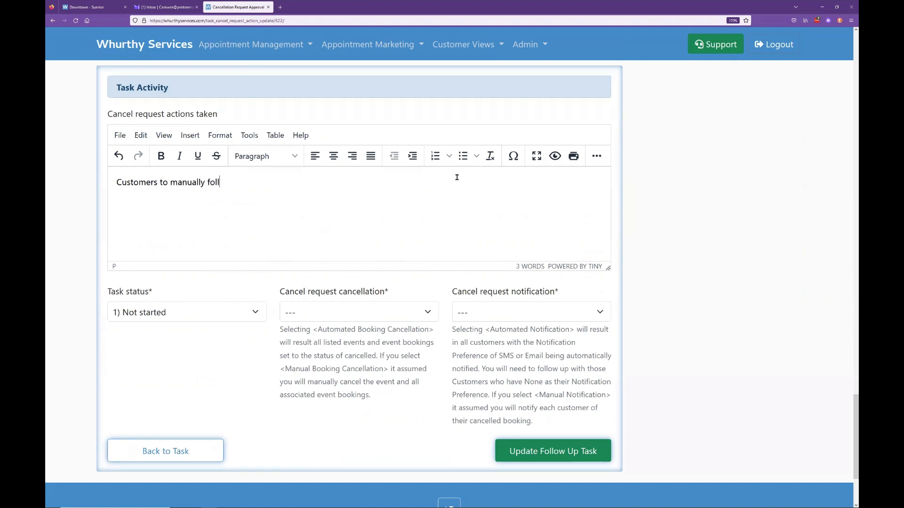
type("ow up with:")
key("Return")
Add a bulleted list under the heading with the items "email" and "email2"
left_click(459, 162)
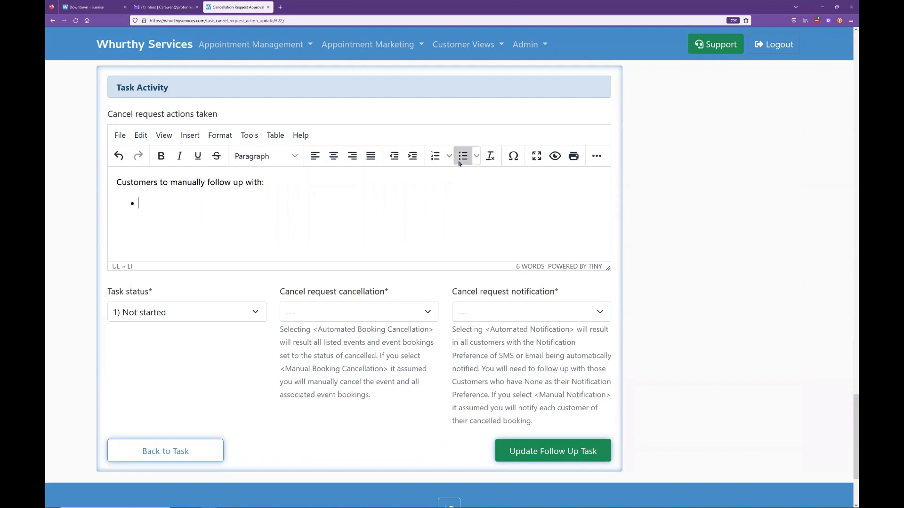
type("email")
key("Return")
type("email1")
key("BackSpace")
type("2")
key("Return")
Enlarge the actions taken text editor vertically to leave more room for notes
left_click_drag(607, 267, 614, 377)
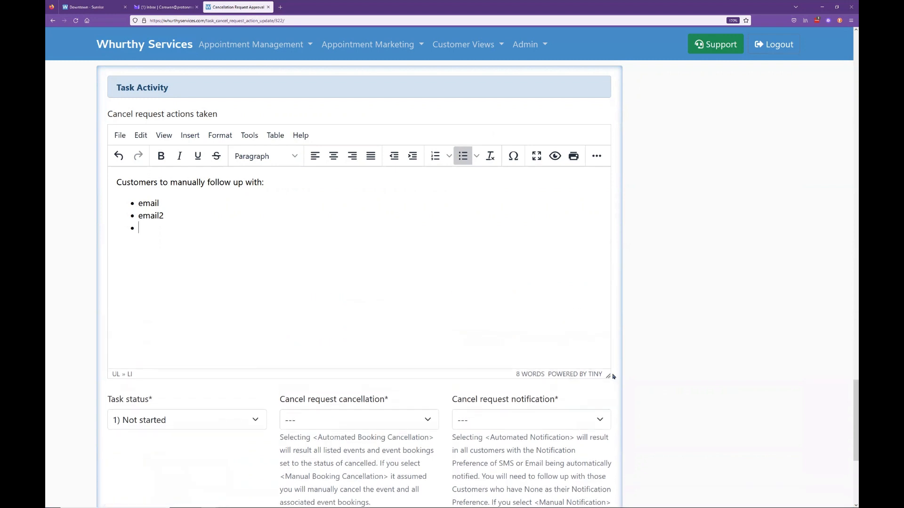
scroll(612, 372, "down", 2)
scroll(606, 260, "up", 1)
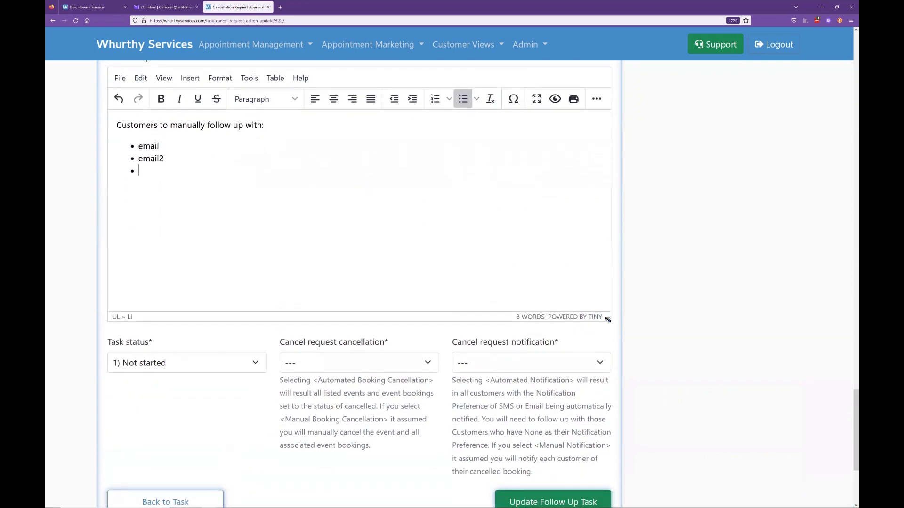
left_click_drag(607, 319, 606, 278)
scroll(581, 303, "up", 2)
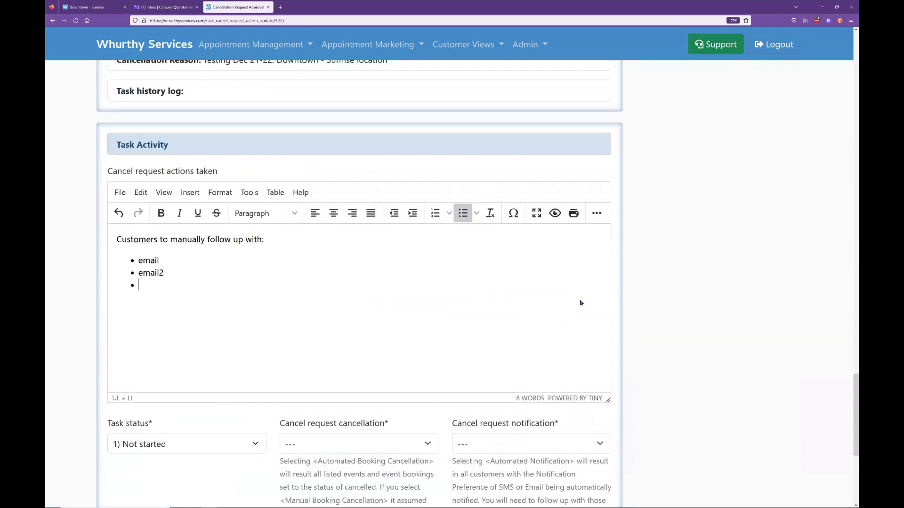
Set the follow-up task's status to "2) In progress"
scroll(581, 303, "down", 3)
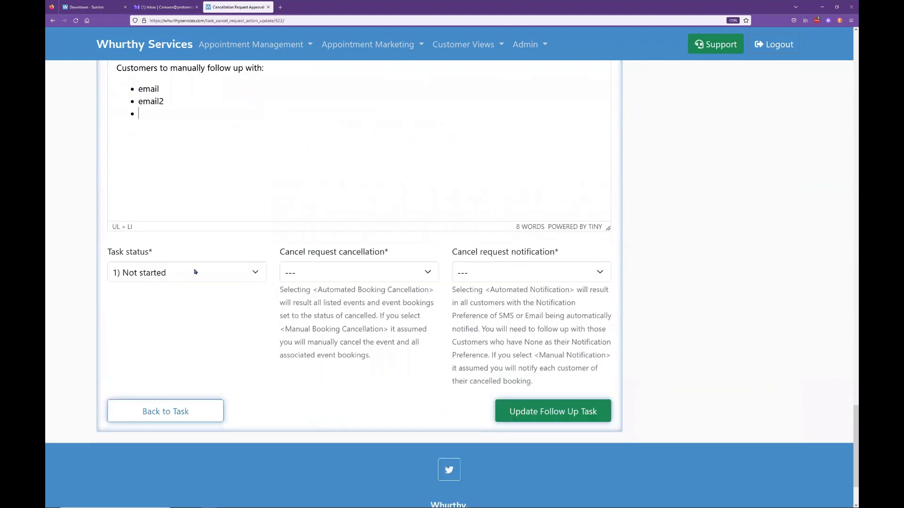
left_click(208, 278)
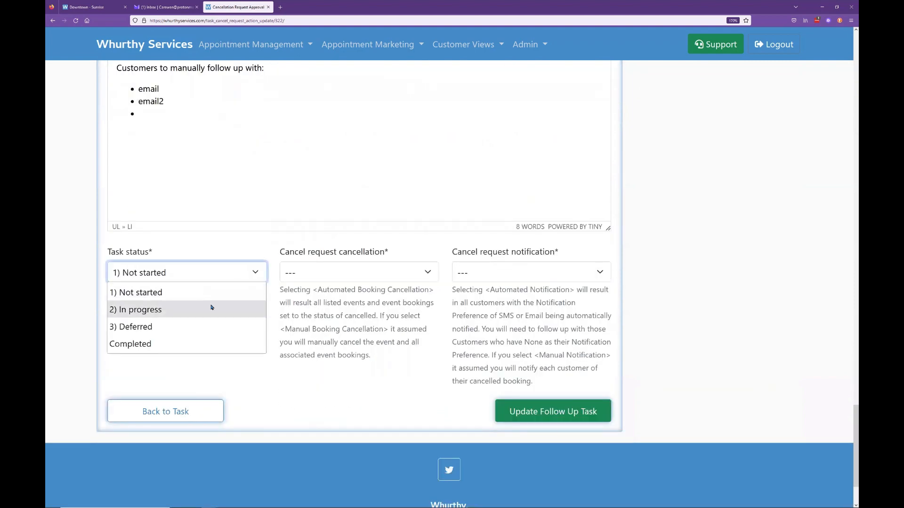
left_click(211, 307)
scroll(567, 269, "up", 1)
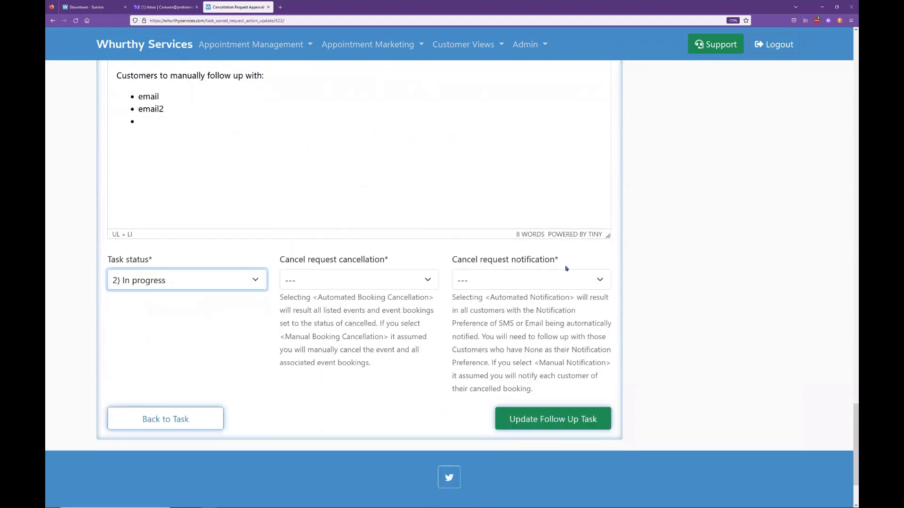
scroll(524, 313, "up", 2)
scroll(367, 306, "down", 2)
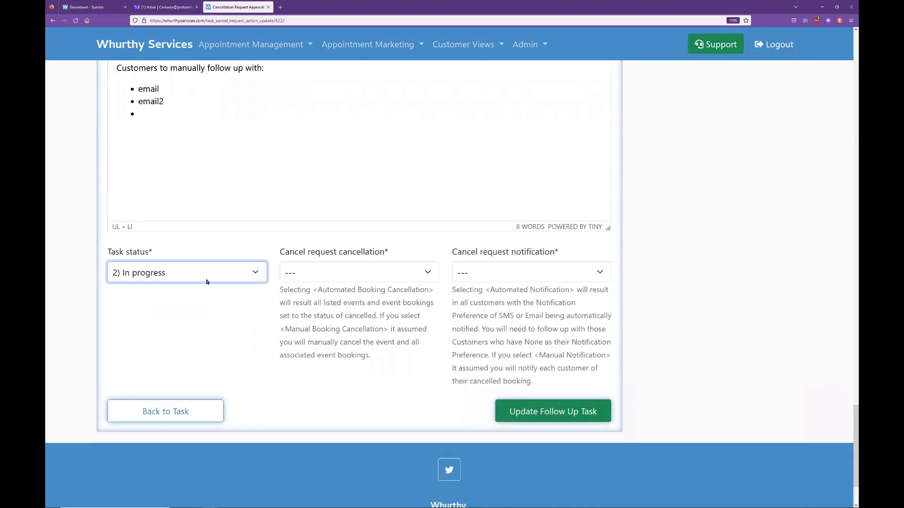
Set the cancel request cancellation to Automated Booking Cancellation
left_click(346, 275)
left_click(367, 266)
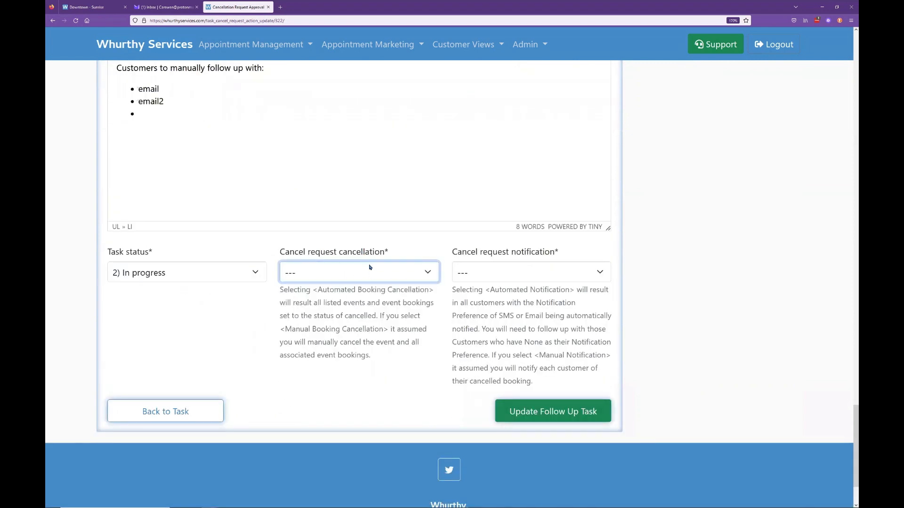
left_click(376, 278)
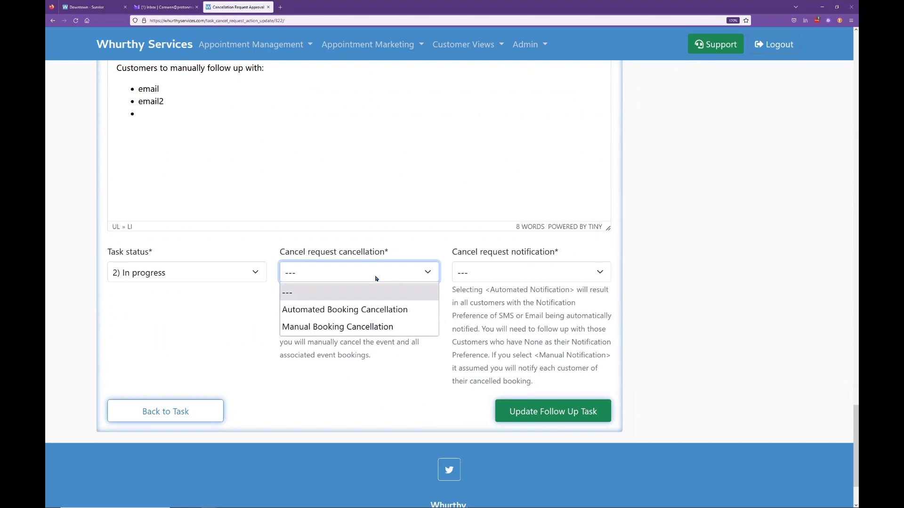
left_click(377, 311)
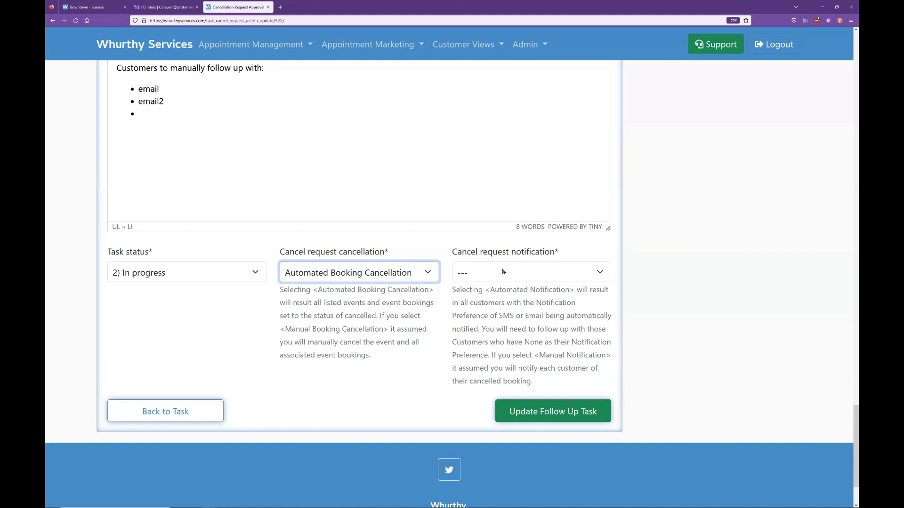
Set the cancel request notification to Automated Notification and submit the follow-up task update
left_click(503, 272)
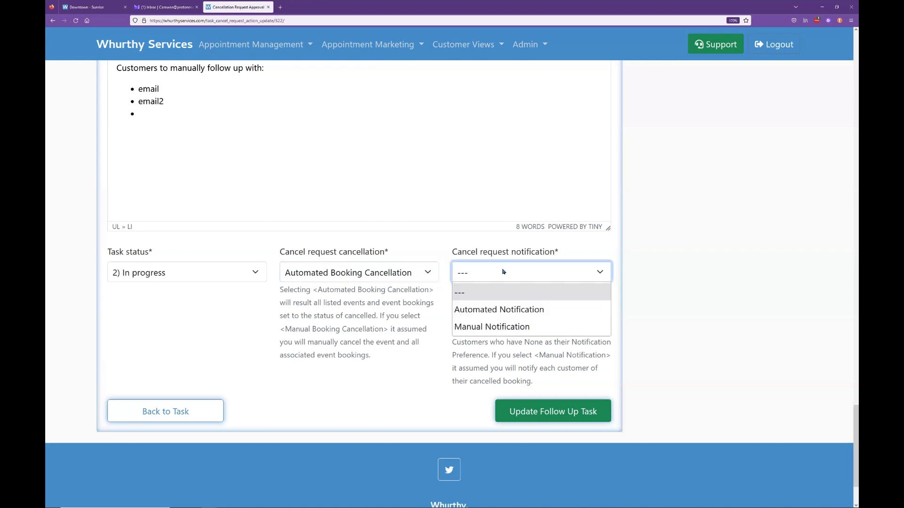
left_click(490, 309)
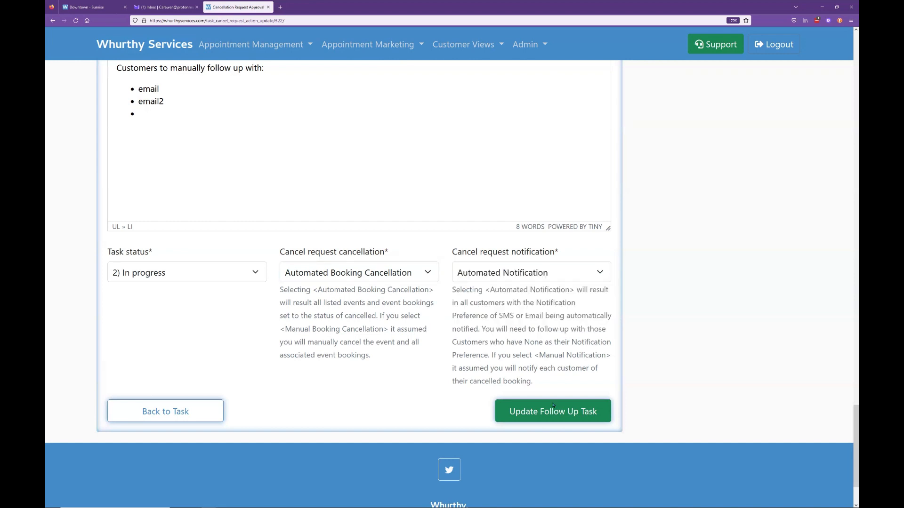
left_click(602, 420)
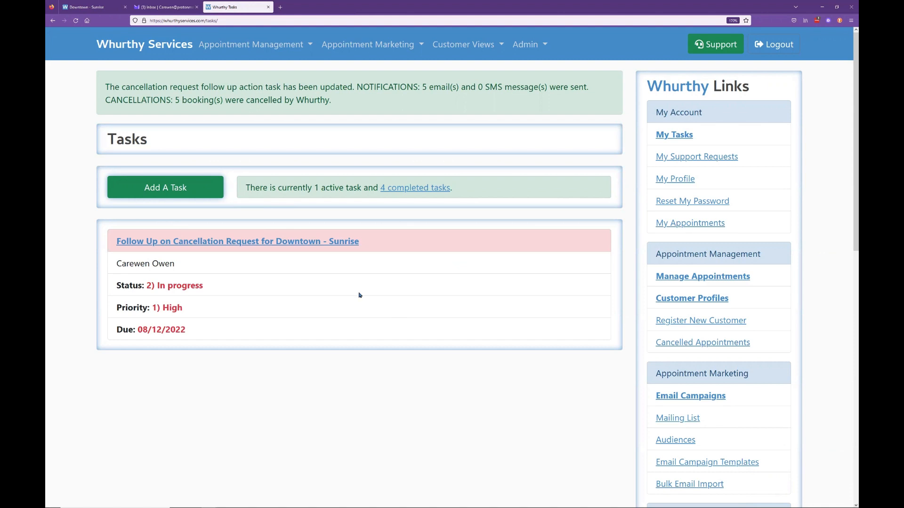
Open the updated Downtown - Sunrise follow-up task and examine the emails and booking cancellations in its history log
left_click(259, 253)
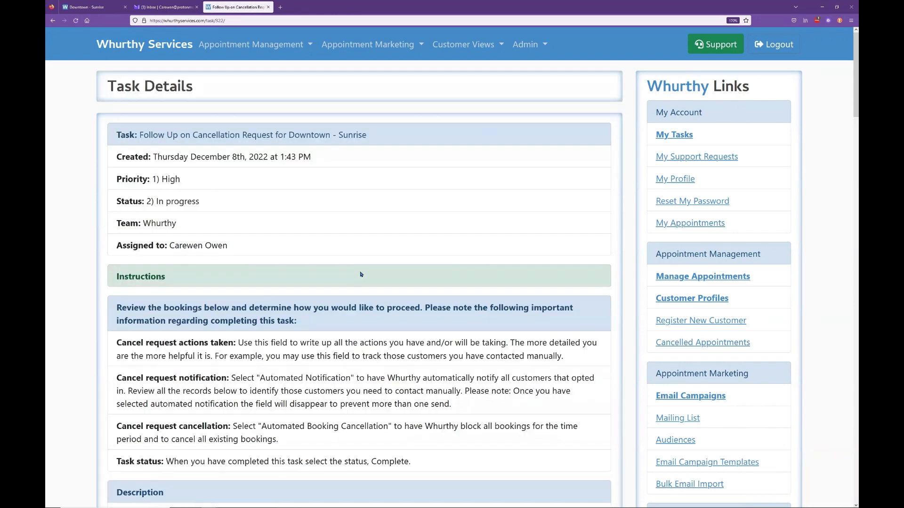
scroll(361, 274, "down", 1)
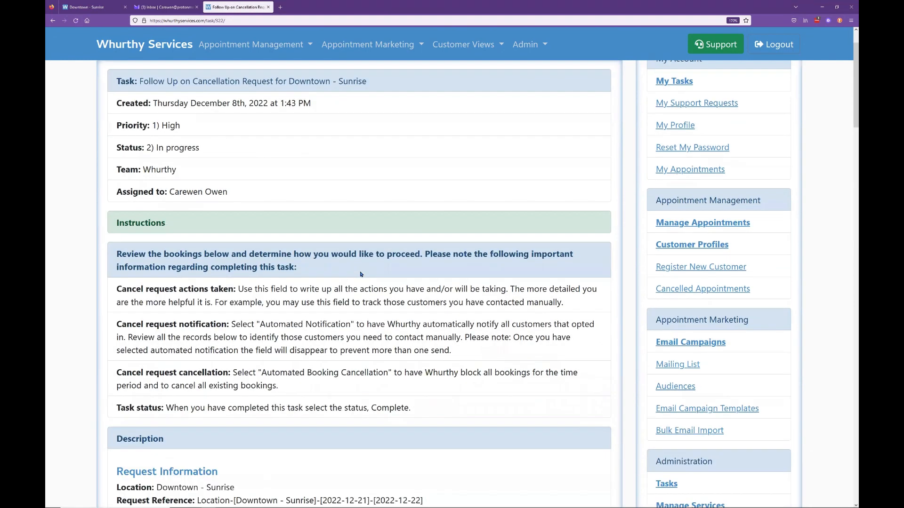
scroll(361, 274, "down", 15)
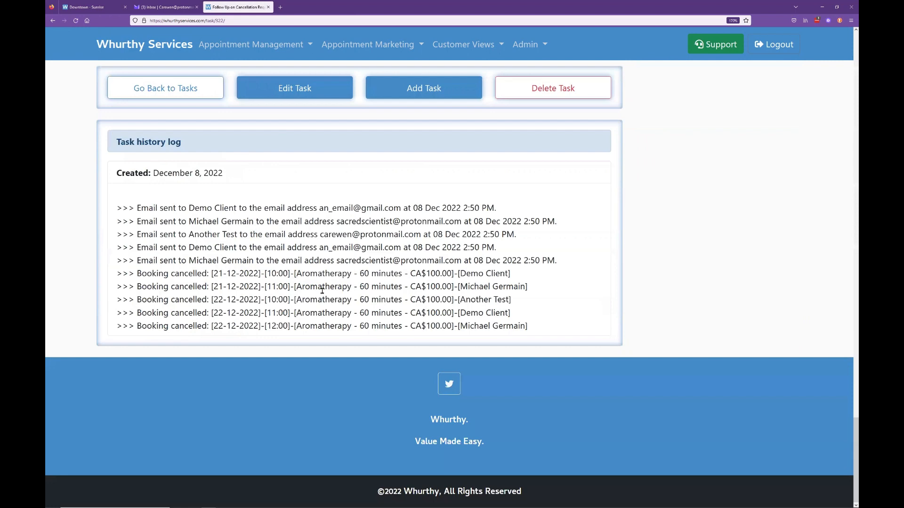
Examine the email entries in the task history log and which customers they were sent to
left_click_drag(542, 328, 181, 222)
left_click(190, 207)
scroll(248, 184, "up", 1)
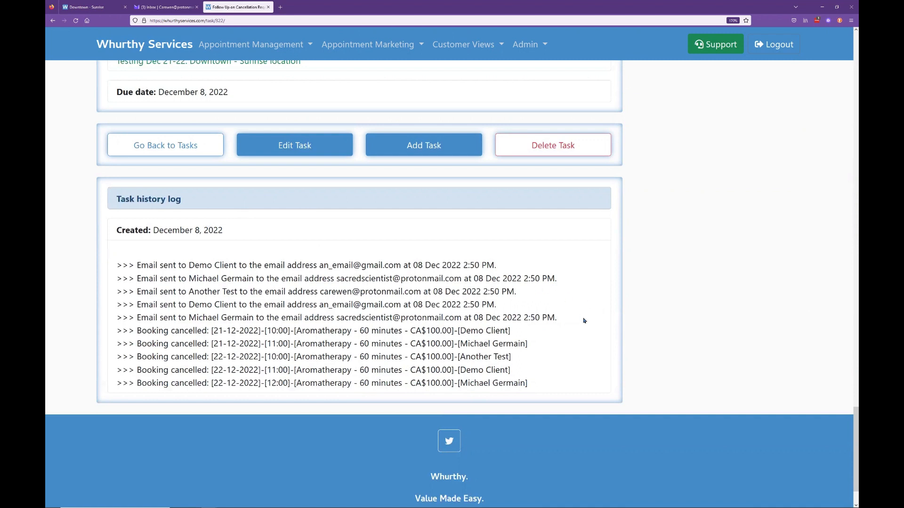
left_click_drag(584, 319, 134, 268)
left_click(135, 267)
left_click_drag(134, 266, 234, 267)
left_click(239, 267)
left_click_drag(191, 266, 217, 278)
left_click(223, 267)
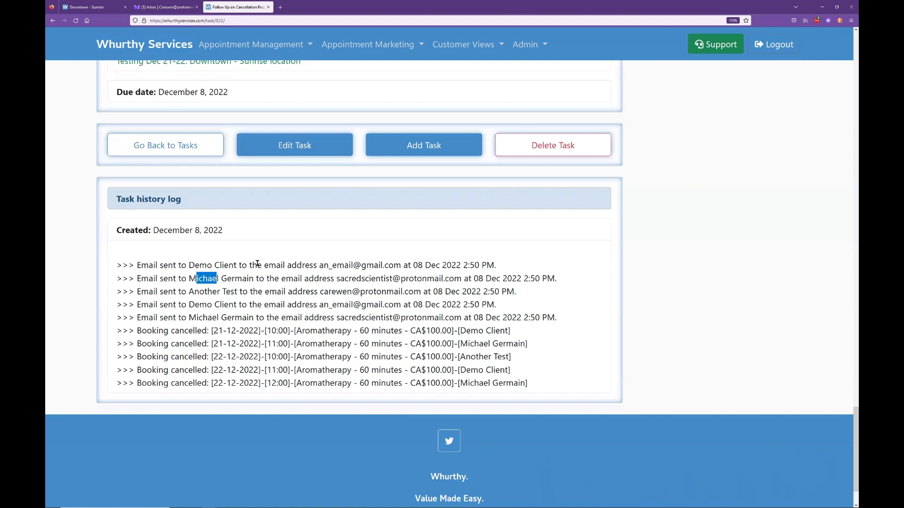
Check the email addresses, send times and cancelled booking entries in the task history log
double_click(301, 266)
left_click_drag(401, 265, 319, 265)
double_click(508, 278)
left_click_drag(507, 279, 443, 266)
left_click(518, 272)
left_click_drag(548, 386, 137, 331)
left_click(188, 333)
Open the follow-up task for editing and examine the customer notification preferences in its booking details
left_click(322, 144)
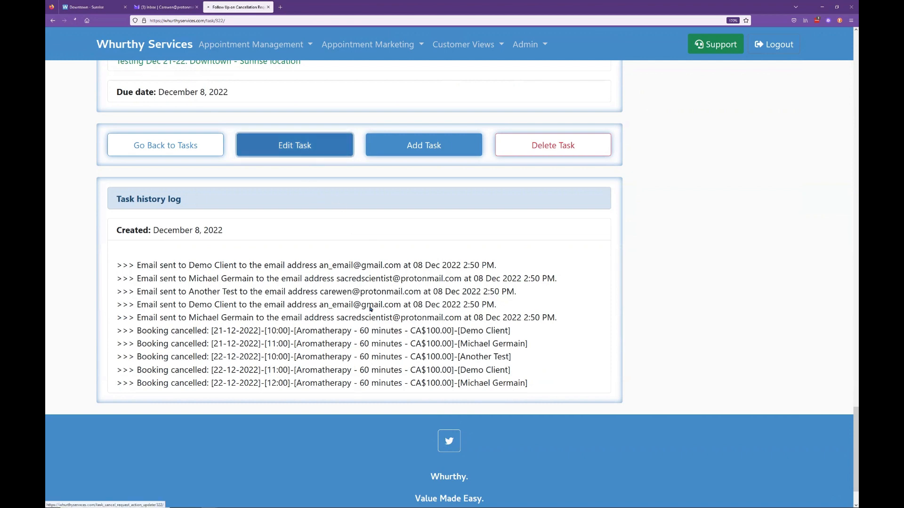
scroll(478, 325, "down", 5)
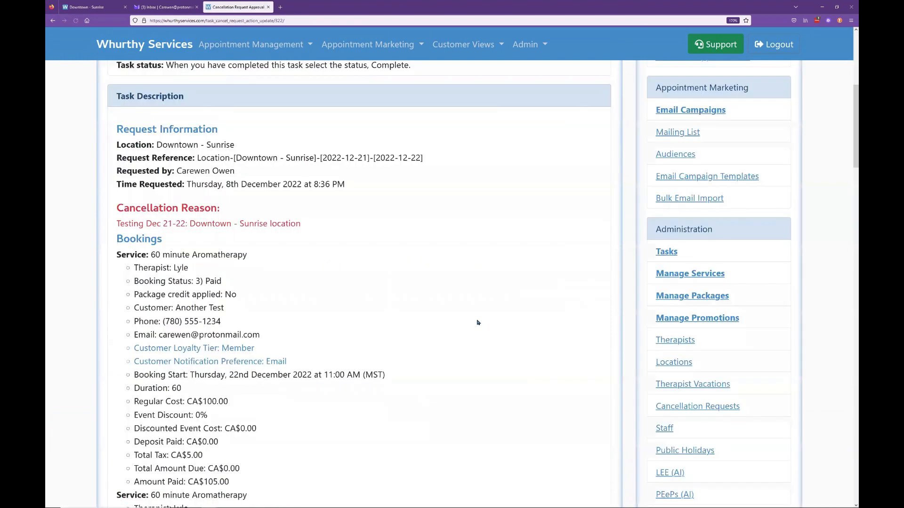
scroll(477, 325, "down", 10)
left_click_drag(305, 330, 186, 328)
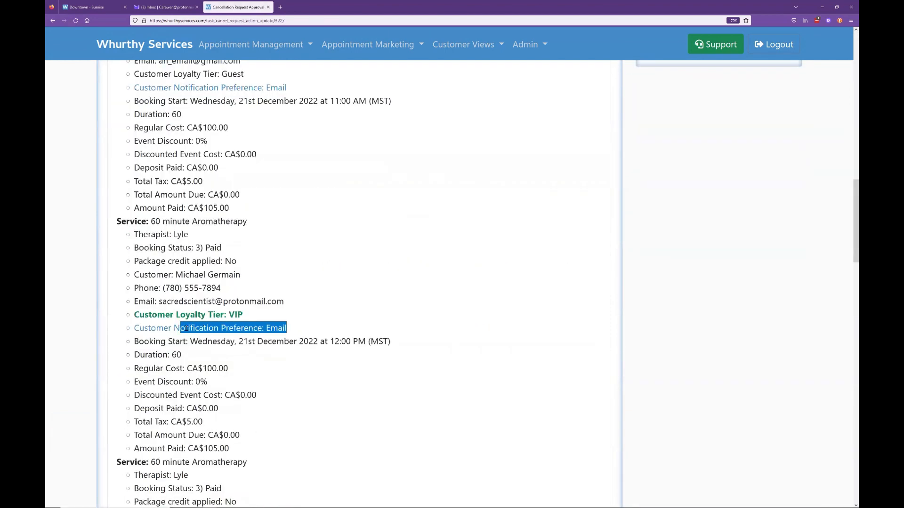
scroll(382, 332, "down", 8)
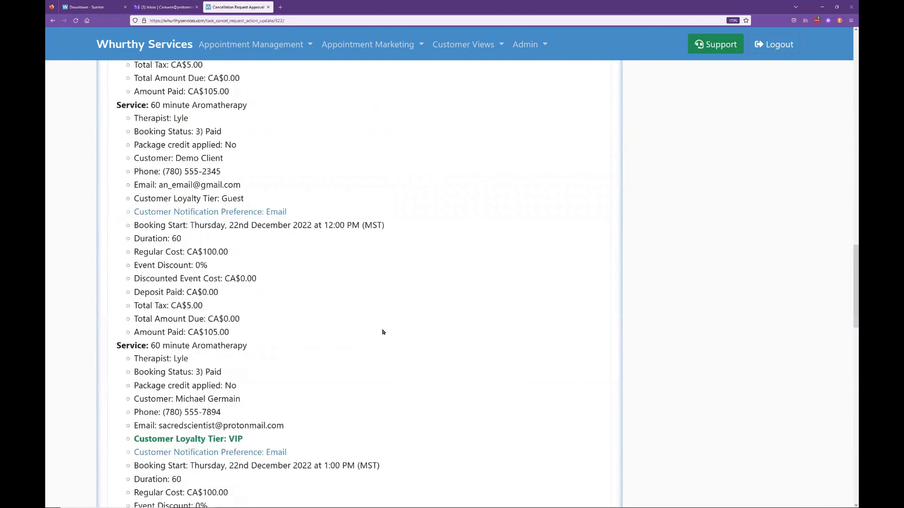
scroll(382, 332, "down", 10)
Review the request decision and the task history log on the follow-up task's edit page
scroll(414, 303, "up", 1)
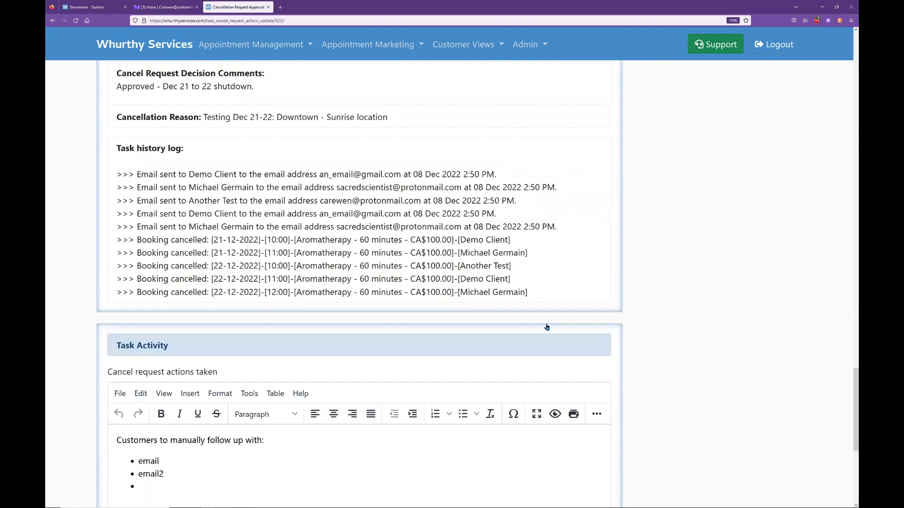
scroll(541, 353, "up", 1)
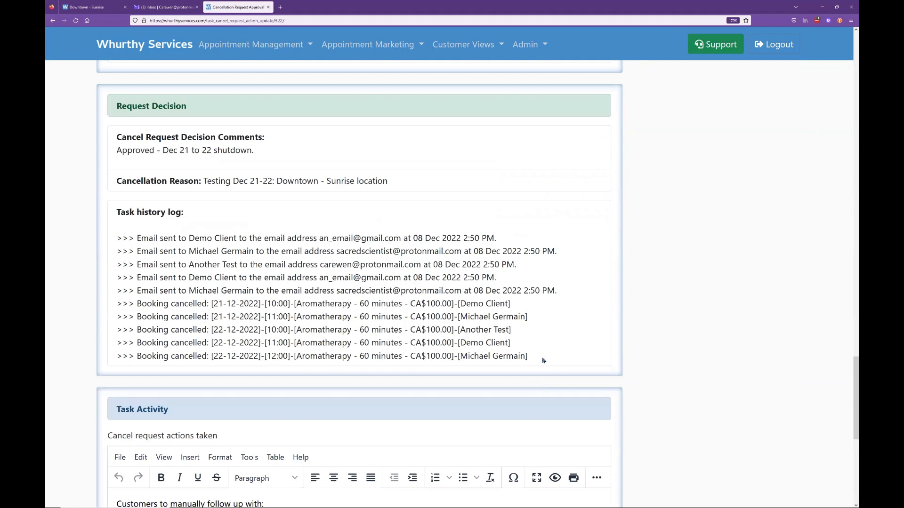
left_click_drag(571, 297, 262, 241)
left_click(284, 242)
scroll(417, 238, "up", 2)
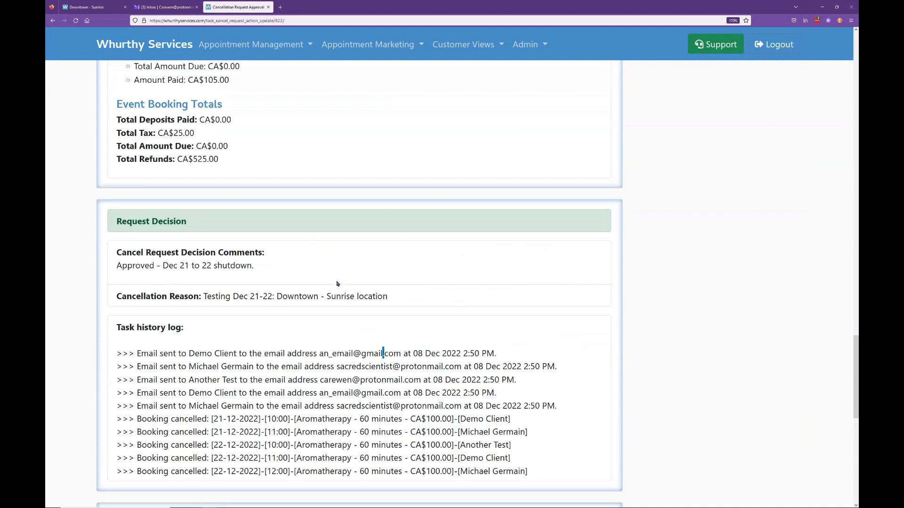
scroll(335, 288, "up", 5)
scroll(312, 326, "down", 10)
Place the cursor at the empty bullet in the cancel request actions taken and compare the notes with the history log
left_click(209, 380)
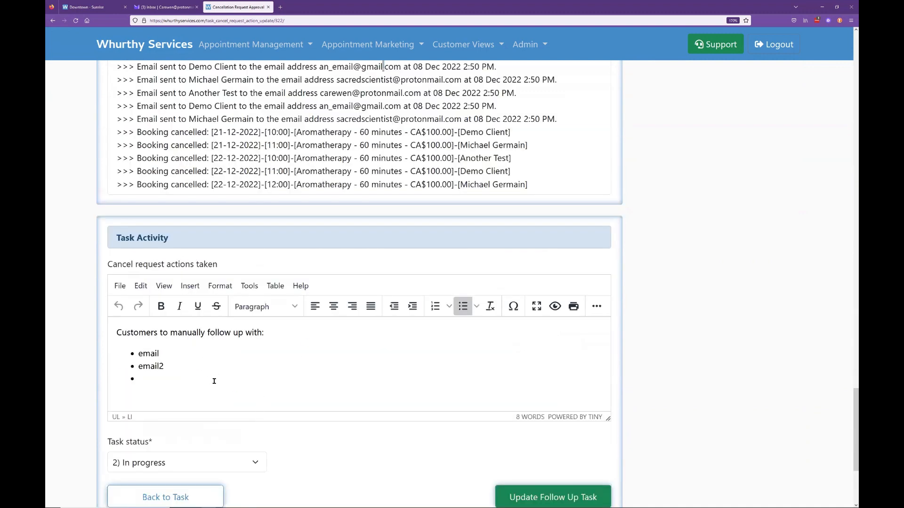
scroll(500, 251, "up", 1)
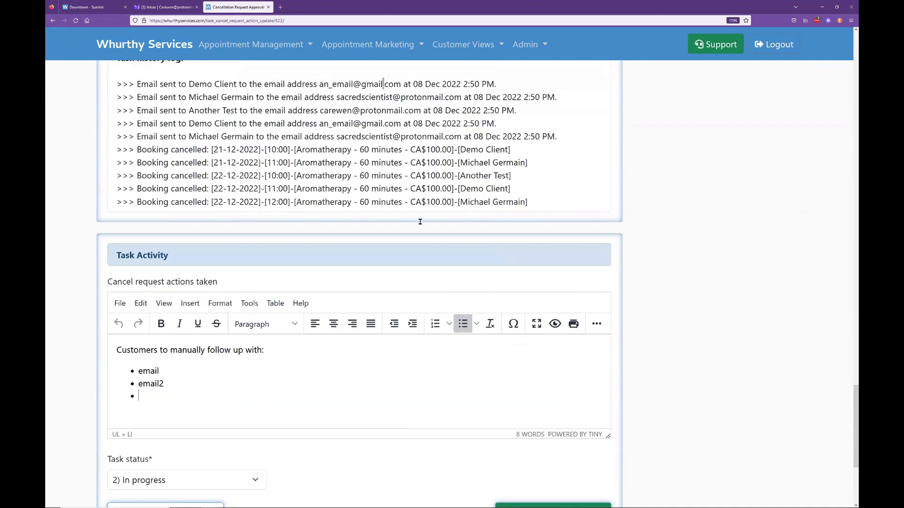
scroll(420, 222, "up", 2)
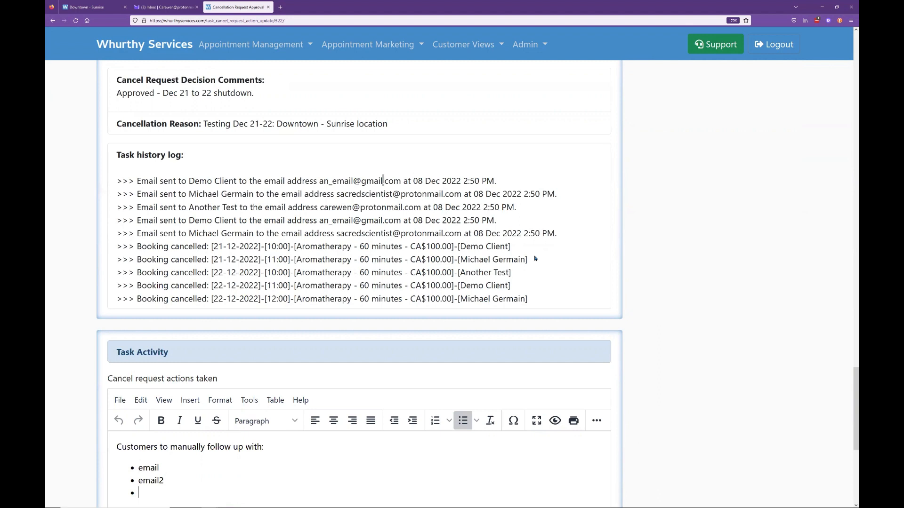
triple_click(566, 236)
left_click(561, 241)
scroll(531, 257, "down", 3)
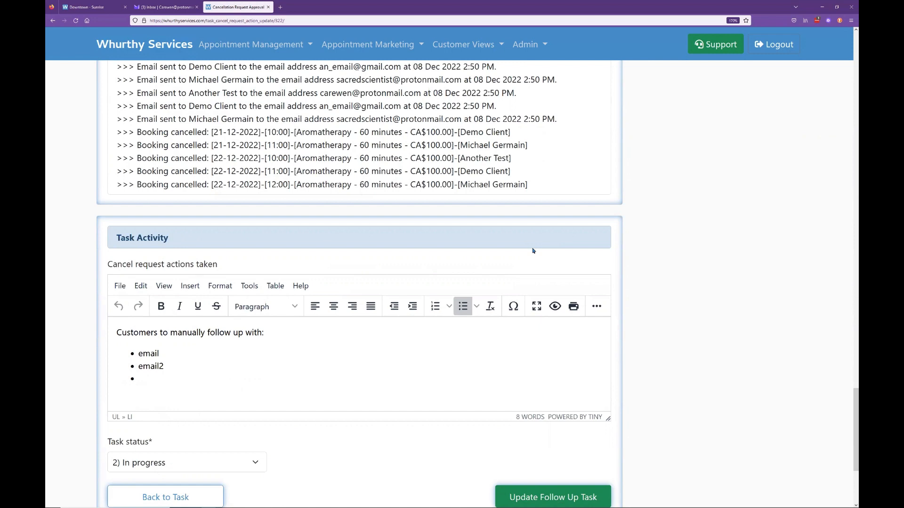
Review the Cancellation Request Approval page from its instructions through the bookings to the event booking totals
scroll(545, 252, "up", 5)
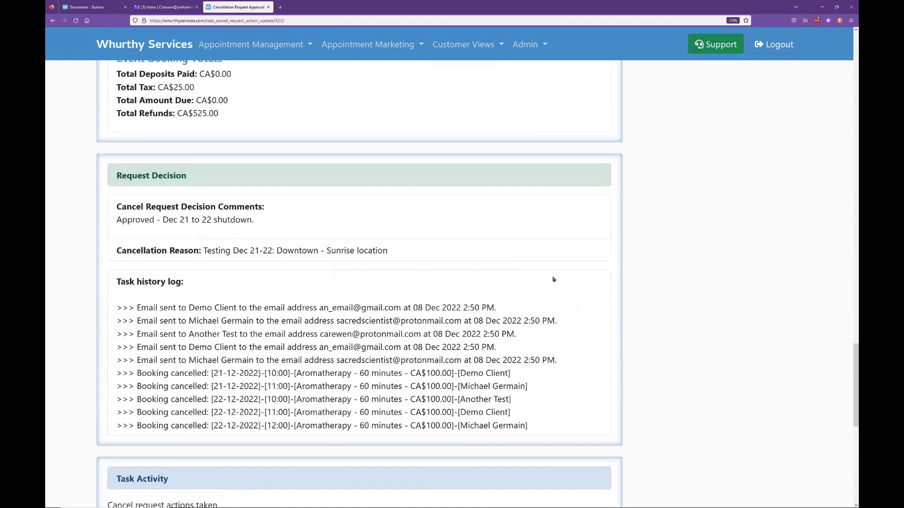
scroll(553, 279, "up", 15)
scroll(692, 362, "up", 3)
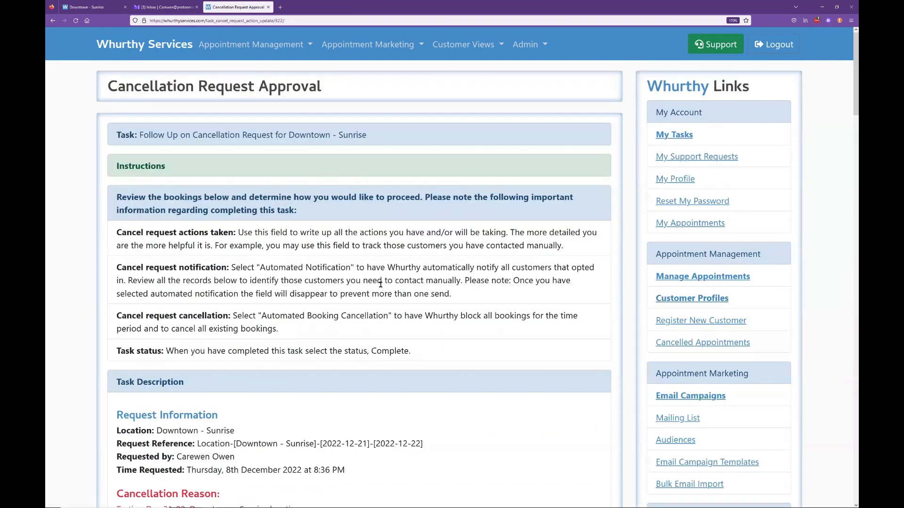
scroll(381, 284, "down", 6)
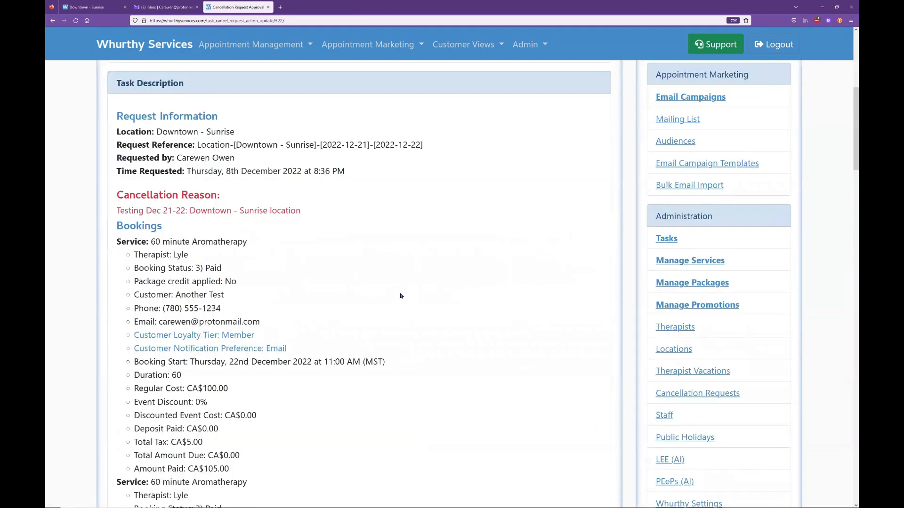
scroll(405, 301, "down", 5)
scroll(410, 299, "down", 15)
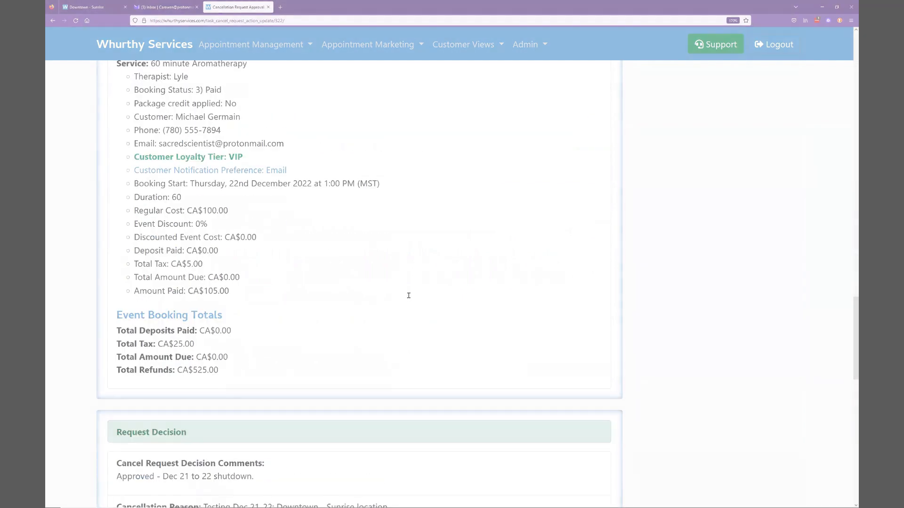